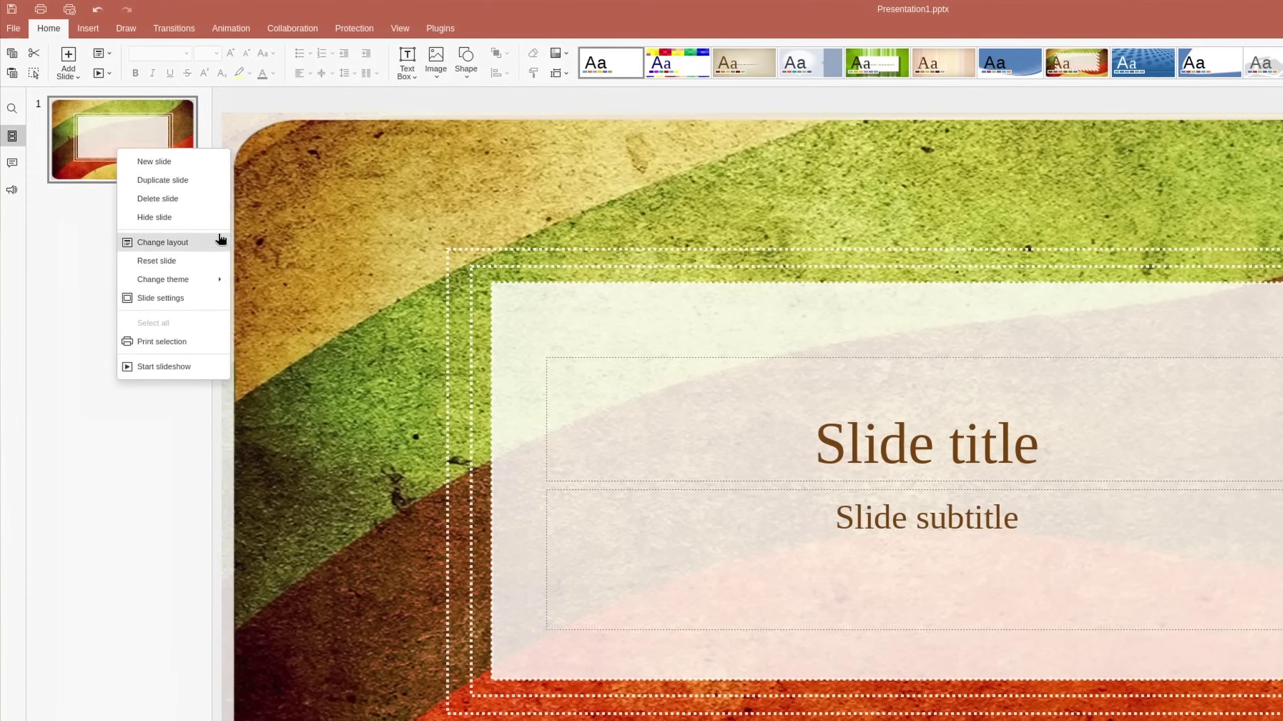
Show the Office app folder with ONLYOFFICE, Microsoft 365, LibreOffice and WPS.
{"action": "mouse_move", "coordinate": [220, 245]}
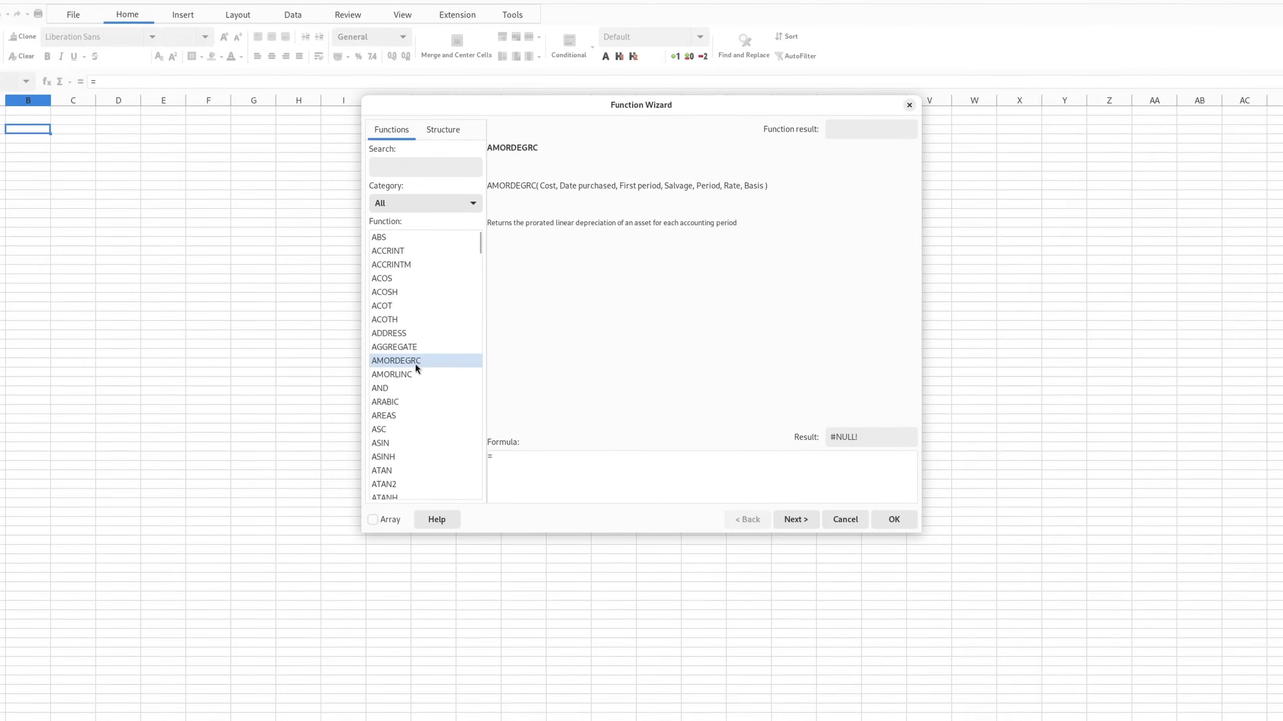
Scroll the All-category function list and select AVERAGEA to read its description.
{"action": "scroll", "coordinate": [415, 375], "scroll_direction": "down", "scroll_amount": 4}
{"action": "left_click", "coordinate": [407, 377]}
{"action": "scroll", "coordinate": [405, 378], "scroll_direction": "down", "scroll_amount": 5}
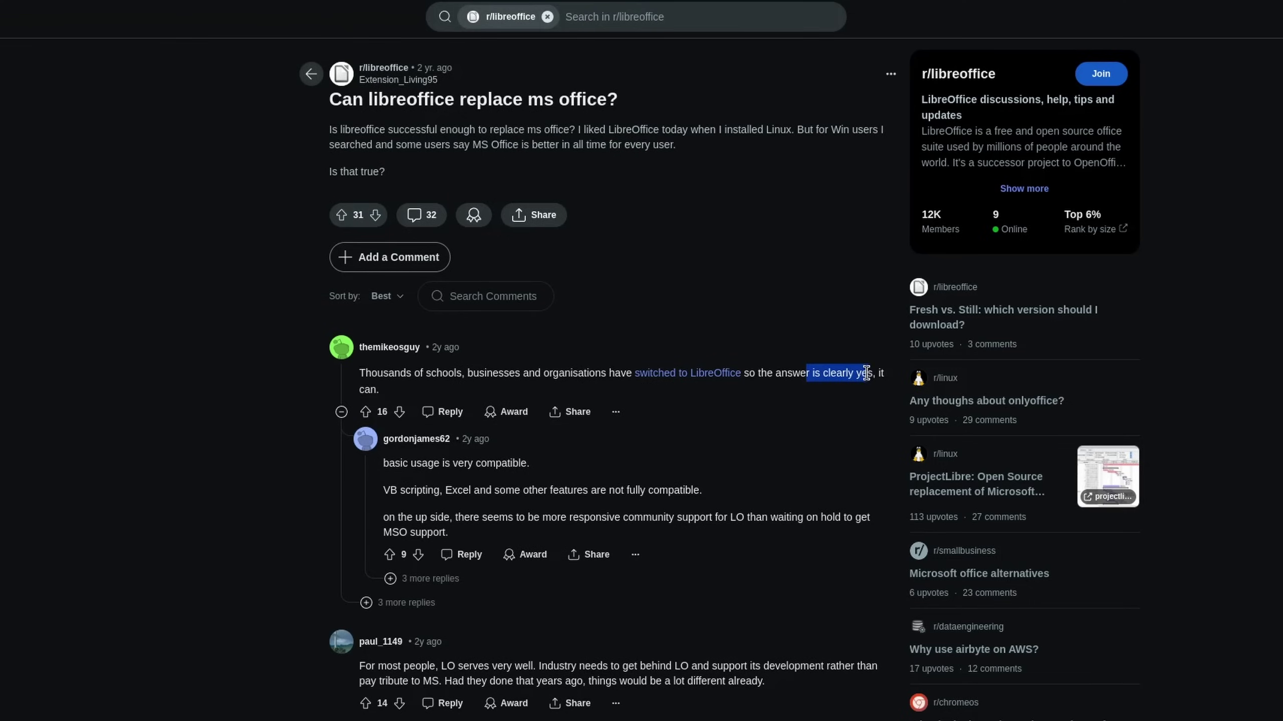
Scroll down through the replies in the 'Can libreoffice replace ms office?' thread.
{"action": "scroll", "coordinate": [844, 389], "scroll_direction": "down", "scroll_amount": 3}
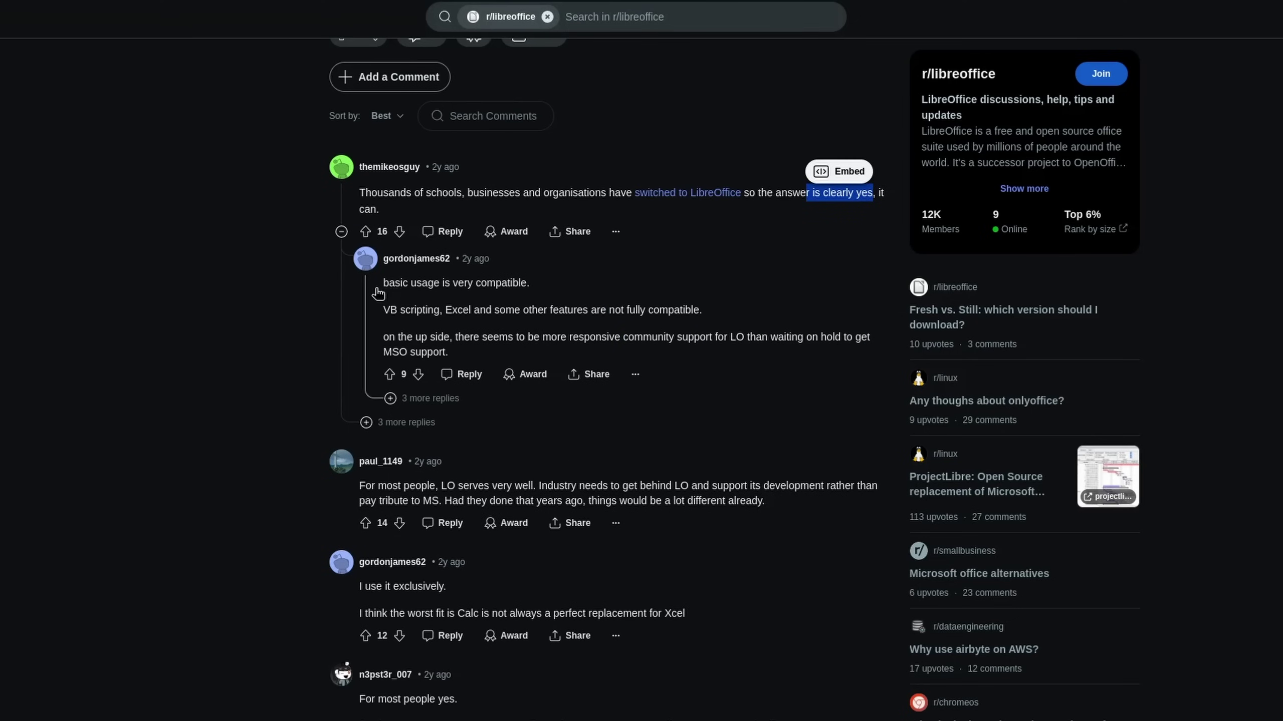
{"action": "scroll", "coordinate": [382, 301], "scroll_direction": "down", "scroll_amount": 3}
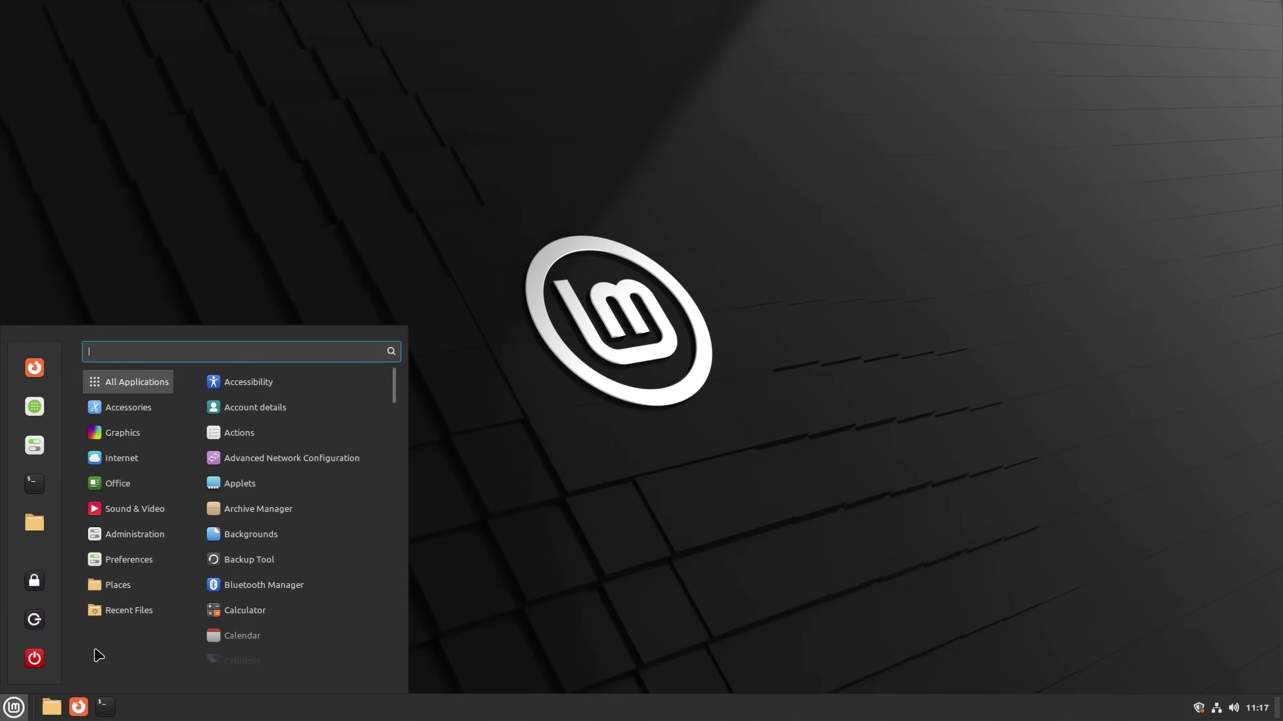
Type a heading in Writer and select cells B3 through G13 in Calc.
{"action": "mouse_move", "coordinate": [125, 493]}
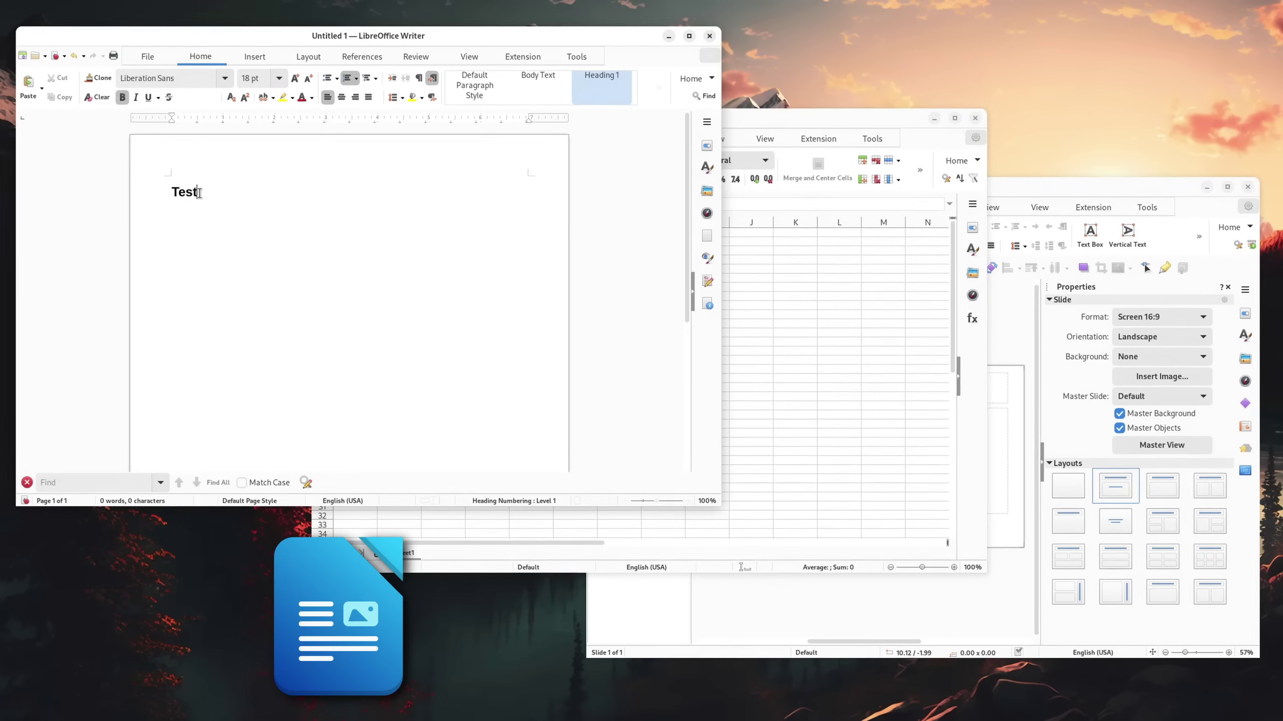
{"action": "type", "text": "ng"}
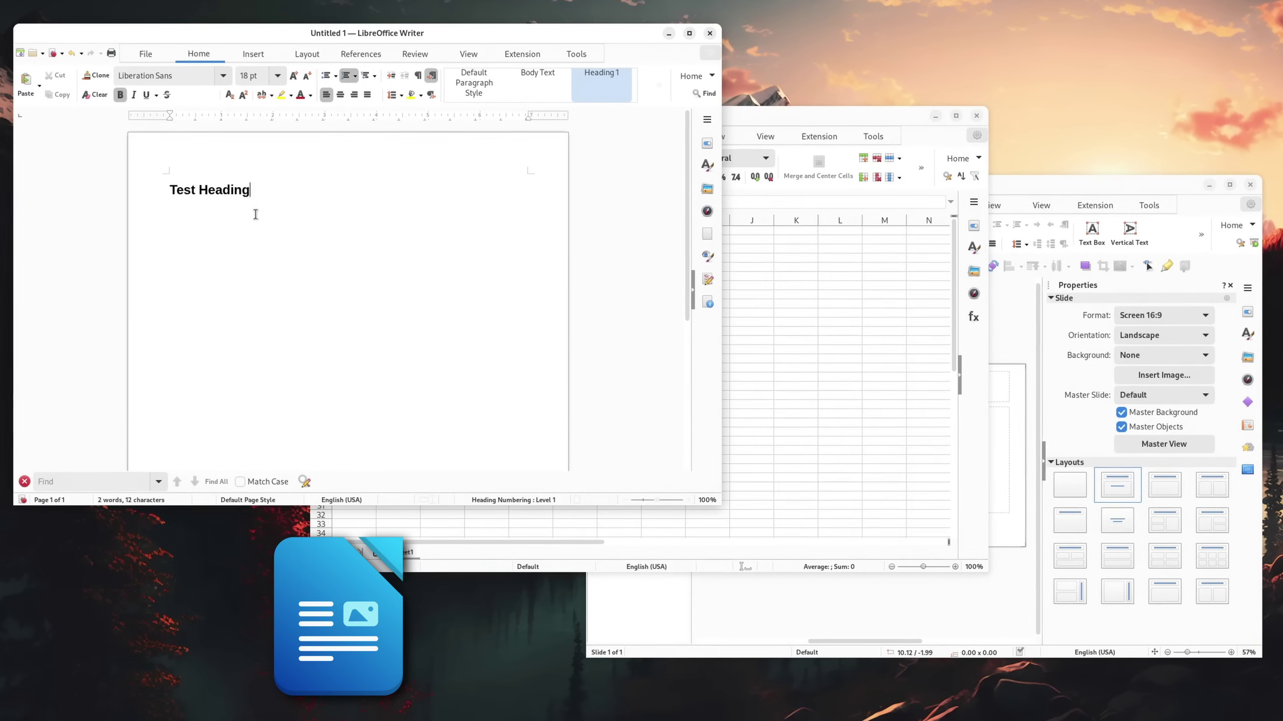
{"action": "key", "text": "alt+Tab"}
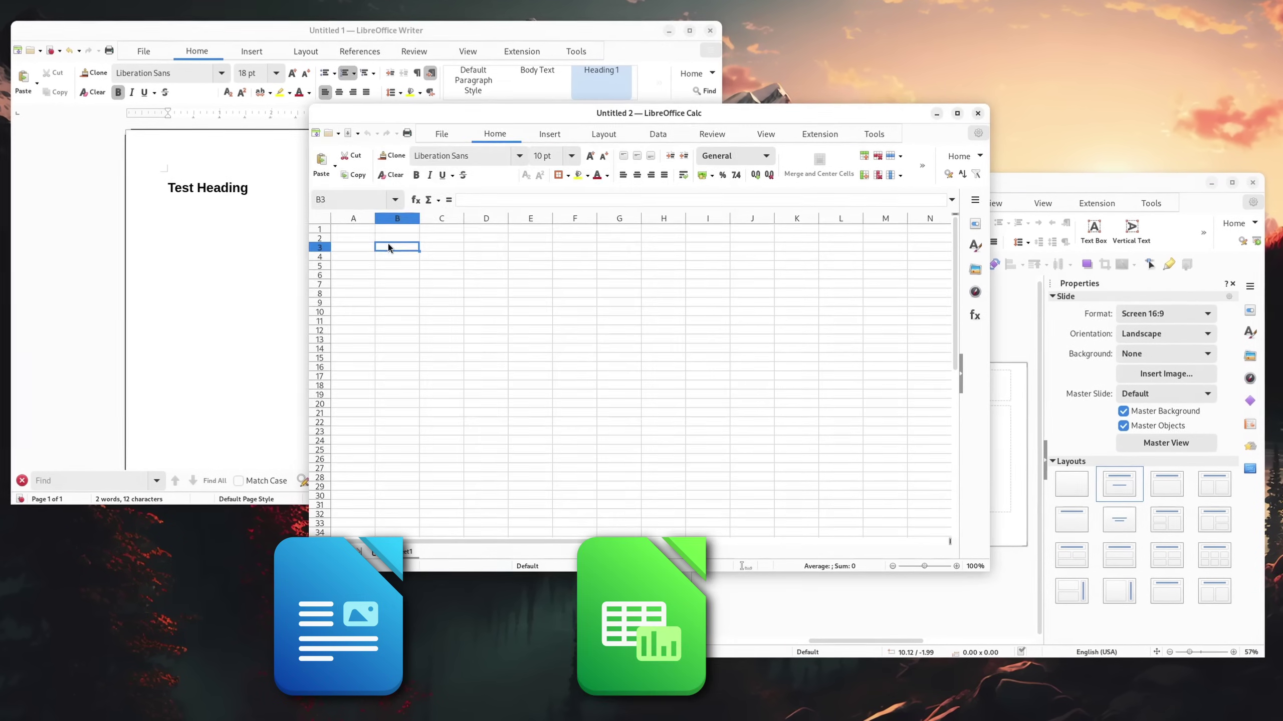
{"action": "left_click_drag", "start_coordinate": [396, 245], "coordinate": [640, 342]}
Open slide 1's context menu in Impress and set Base to connect to an existing database.
{"action": "key", "text": "alt+Tab"}
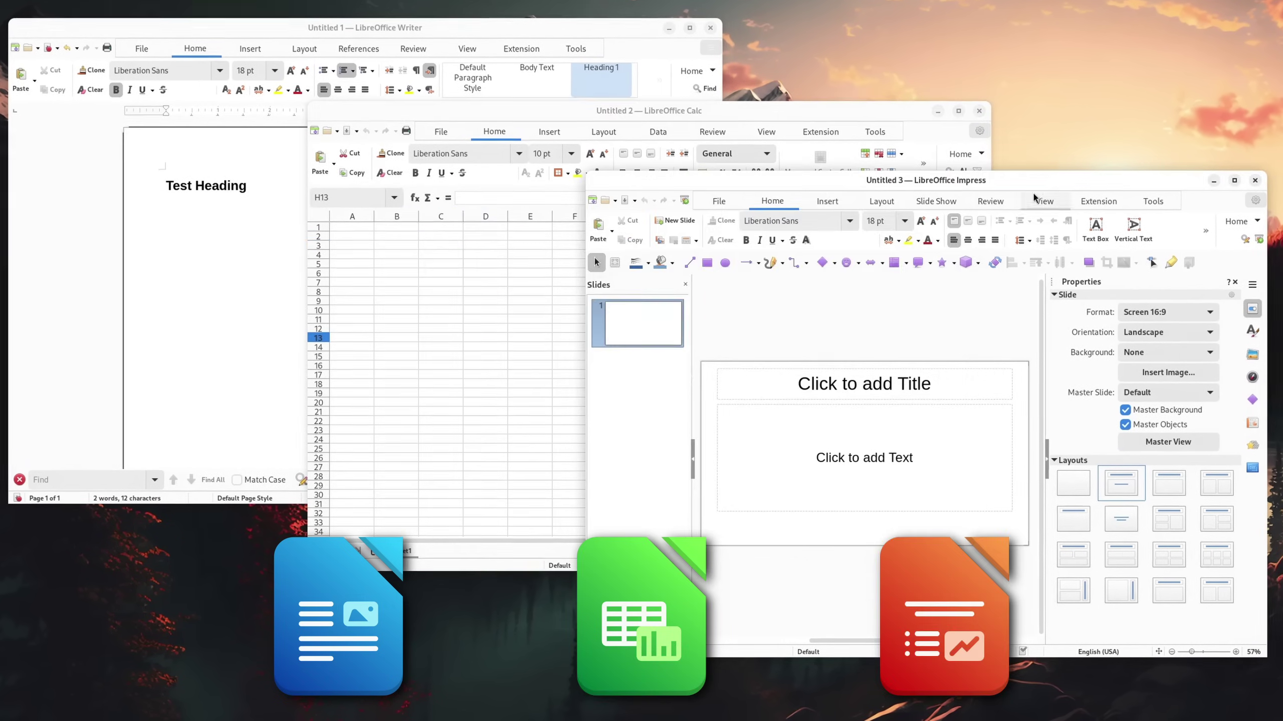
{"action": "right_click", "coordinate": [646, 343]}
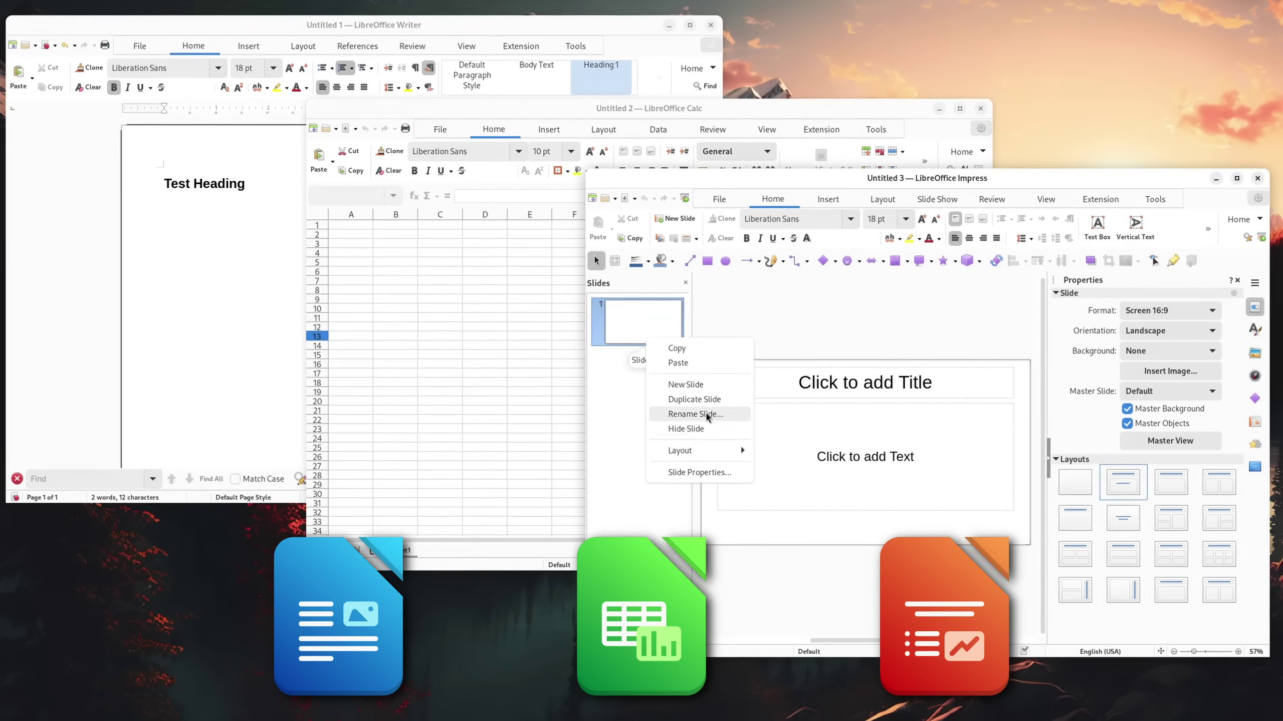
{"action": "mouse_move", "coordinate": [744, 461]}
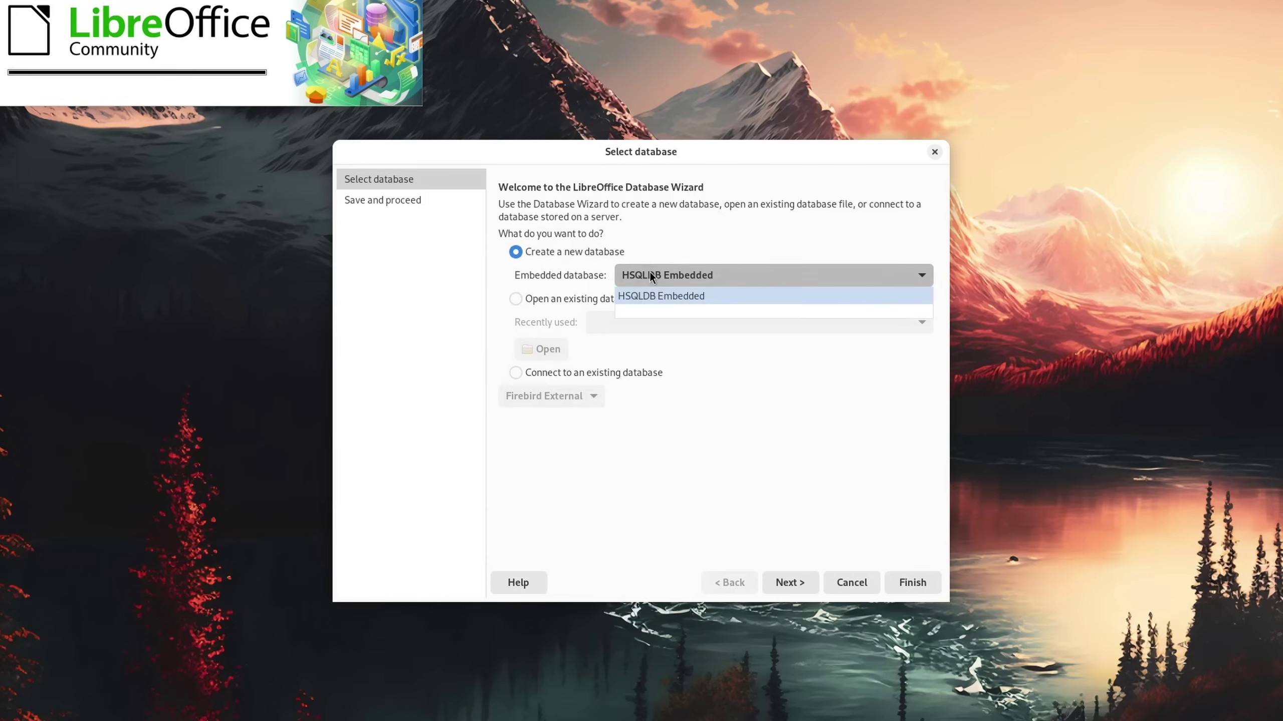
{"action": "left_click", "coordinate": [538, 374]}
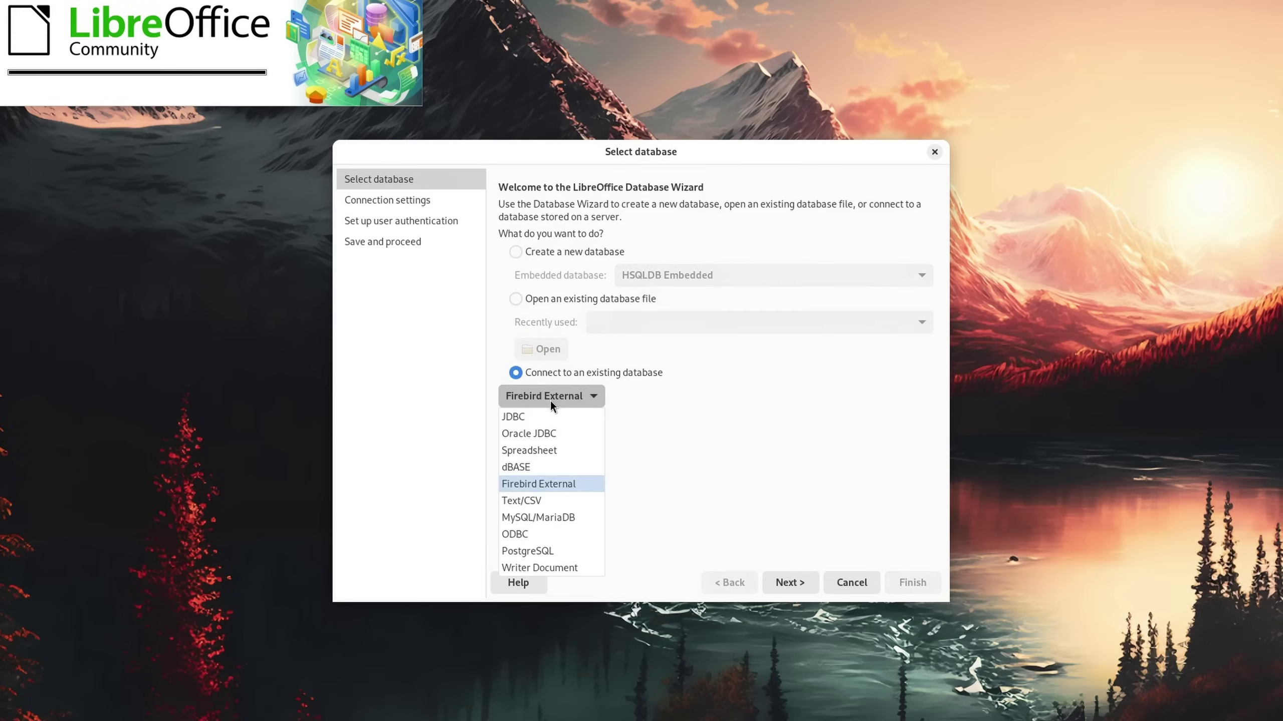
{"action": "left_click", "coordinate": [209, 82]}
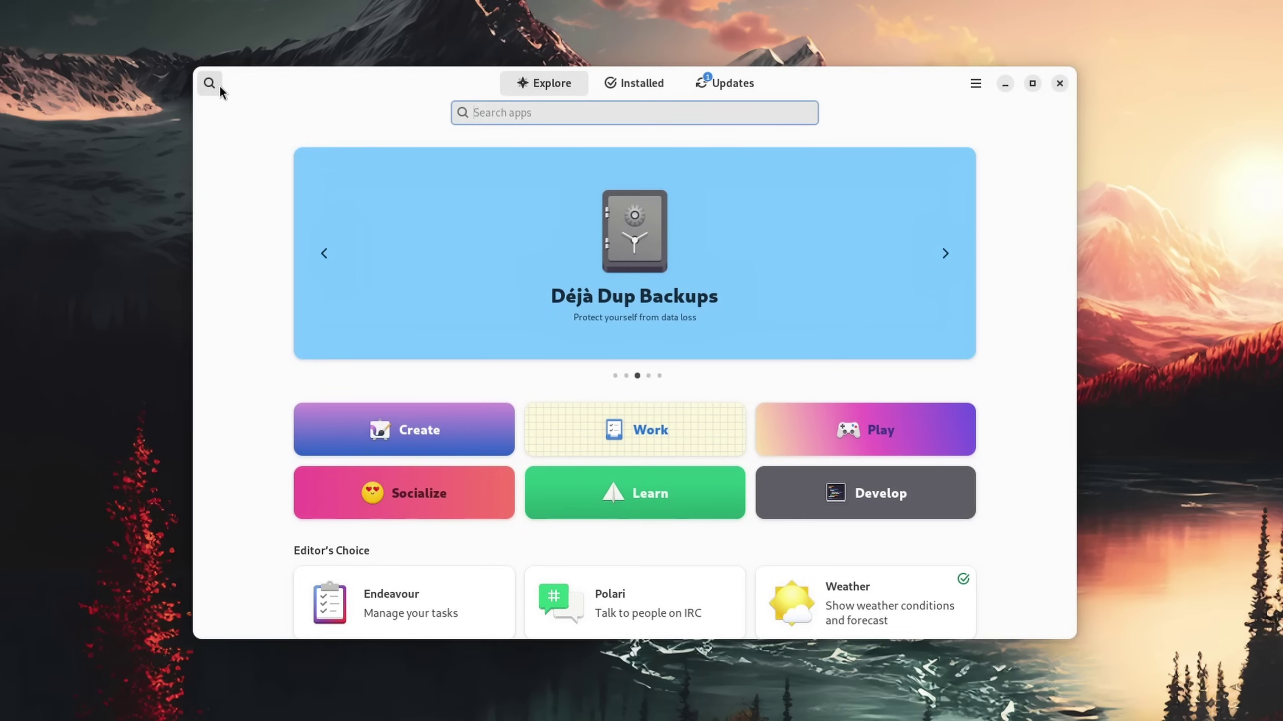
Search GNOME Software for 'libreoff' and nudge the Tip of the Day dialog left.
{"action": "type", "text": "libr"}
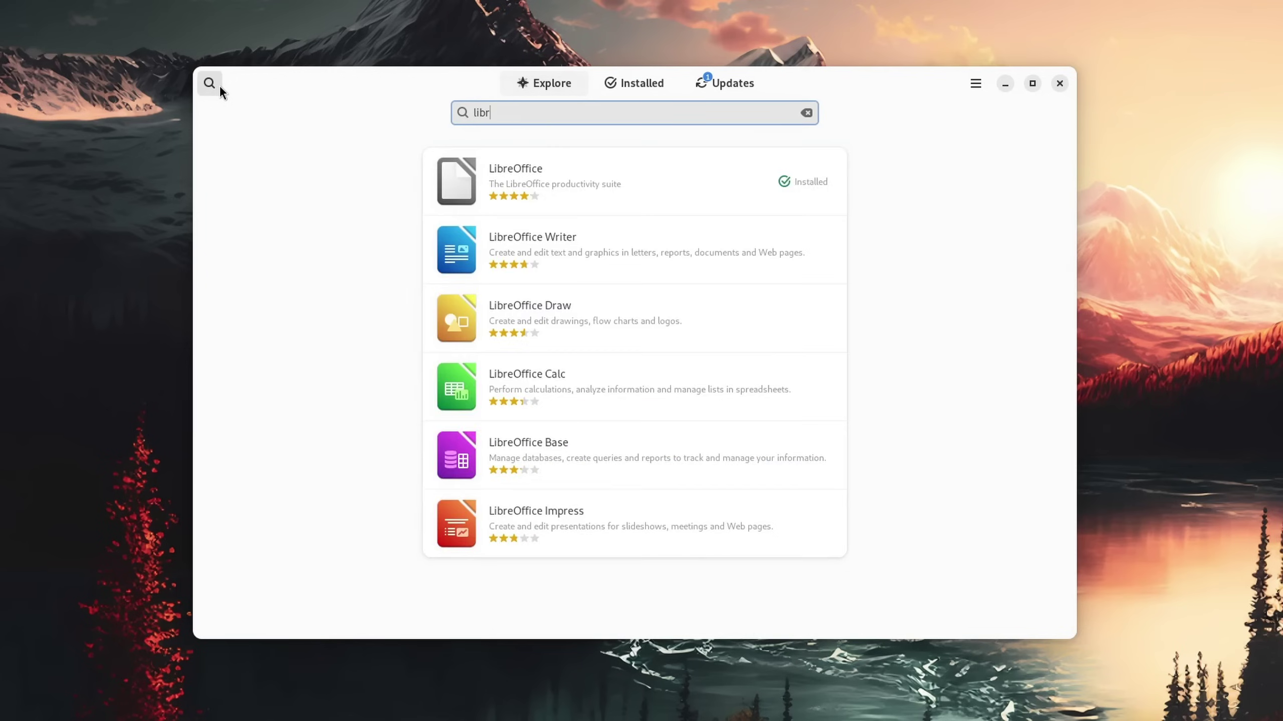
{"action": "type", "text": "eoffice"}
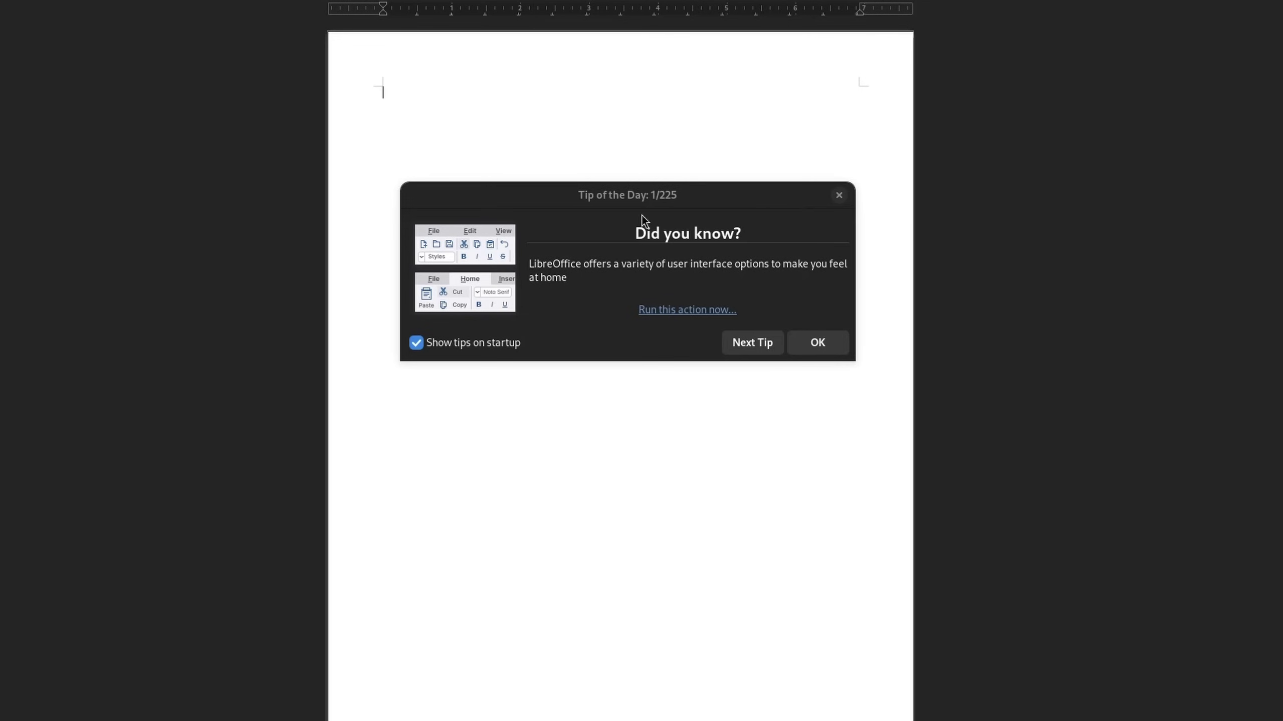
{"action": "left_click_drag", "start_coordinate": [633, 191], "coordinate": [611, 196]}
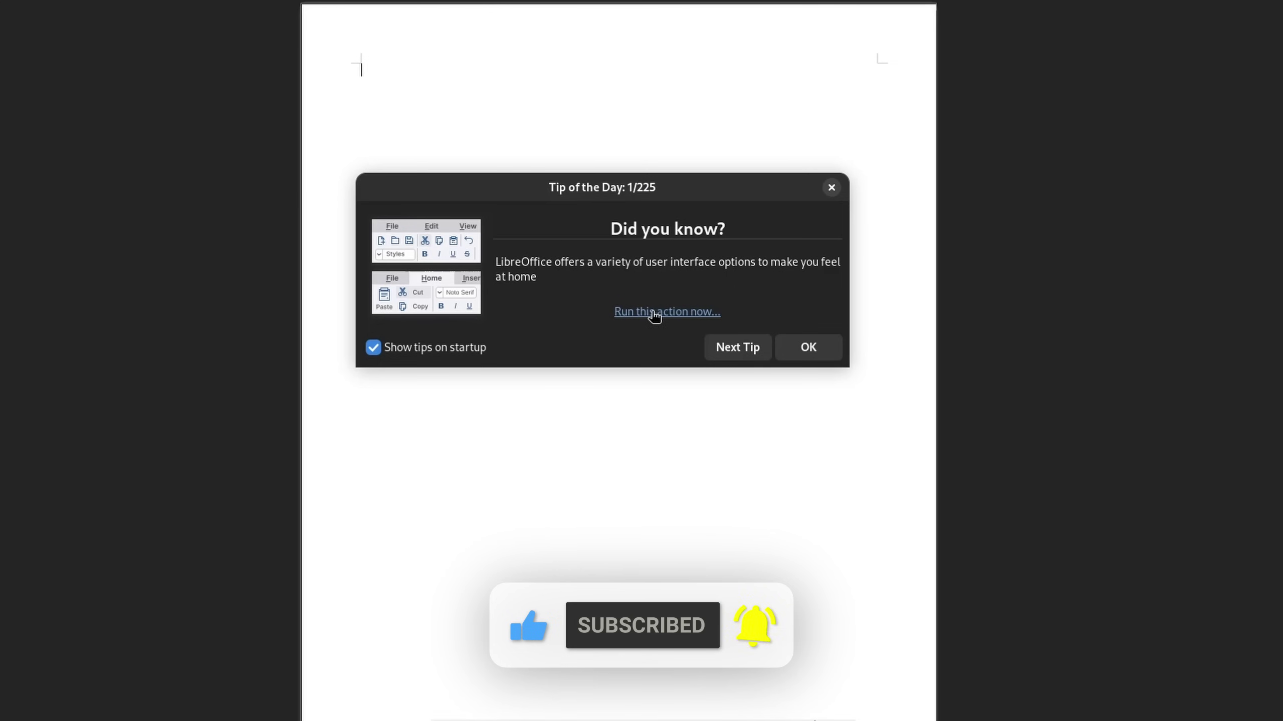
Trigger the interface-layout tip, then browse the Insert, Layout, References tabs and classic menus.
{"action": "left_click", "coordinate": [651, 314]}
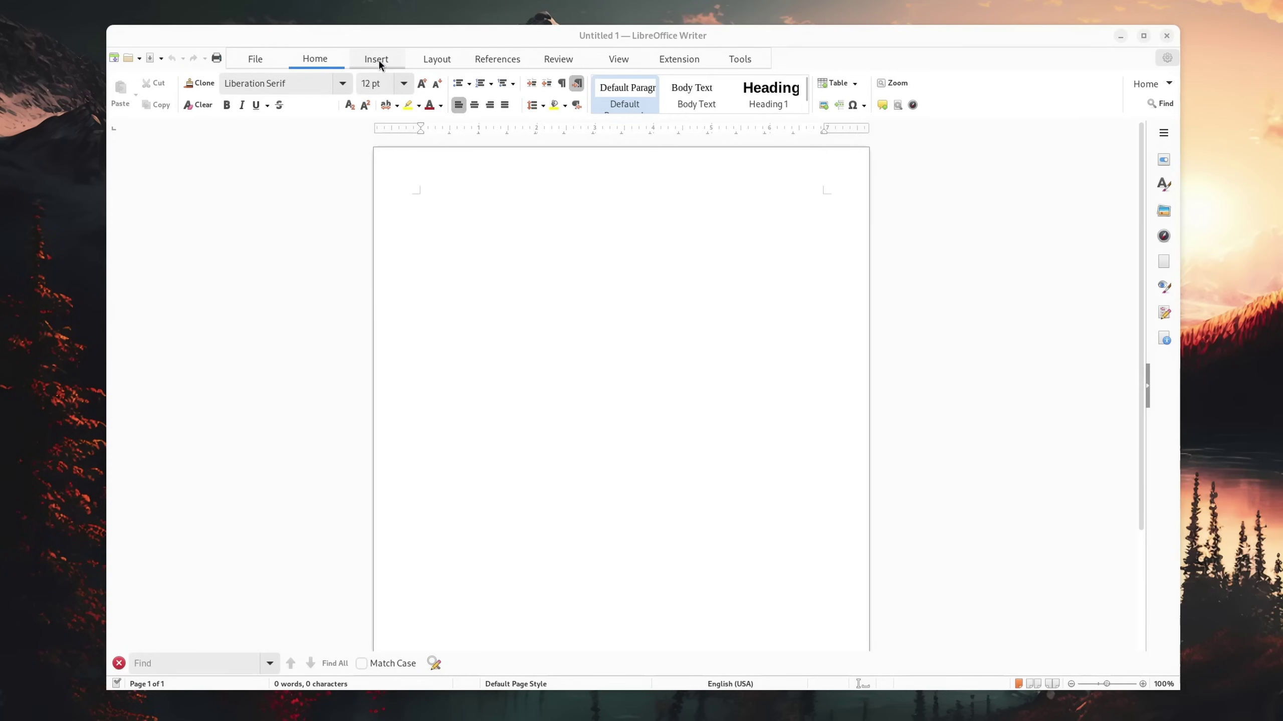
{"action": "left_click", "coordinate": [395, 64]}
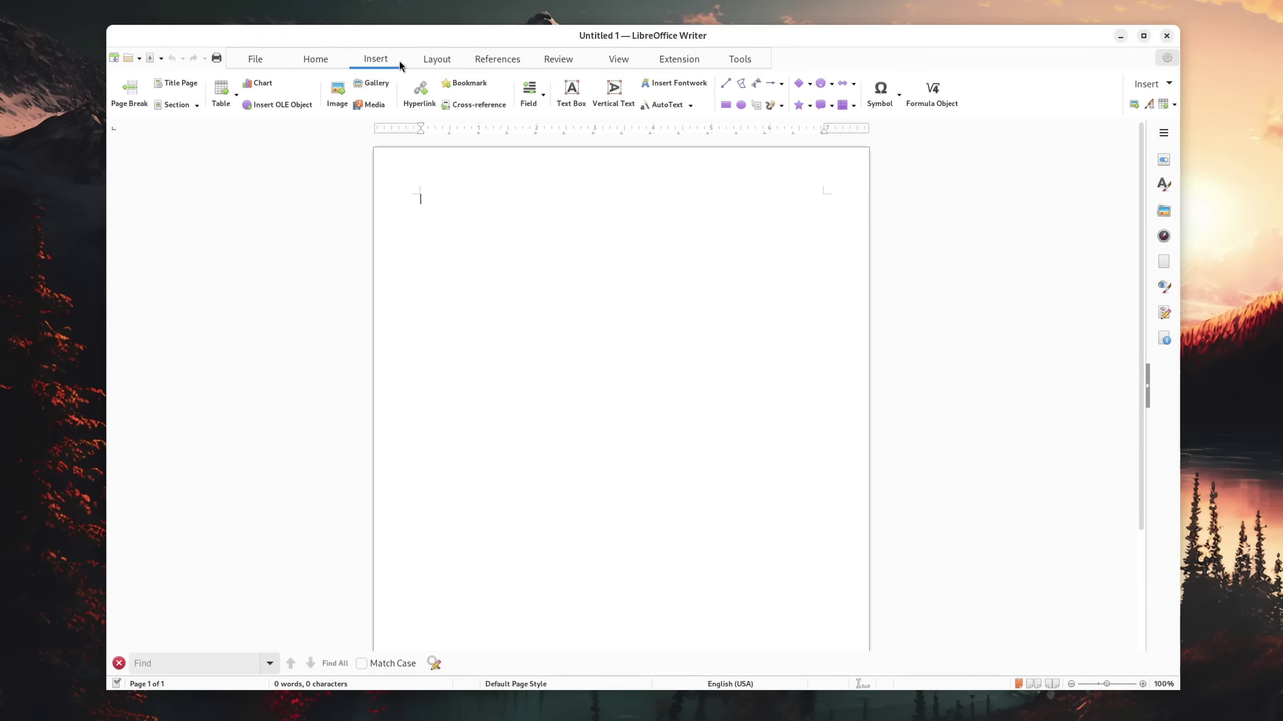
{"action": "left_click", "coordinate": [446, 61]}
{"action": "left_click", "coordinate": [494, 60]}
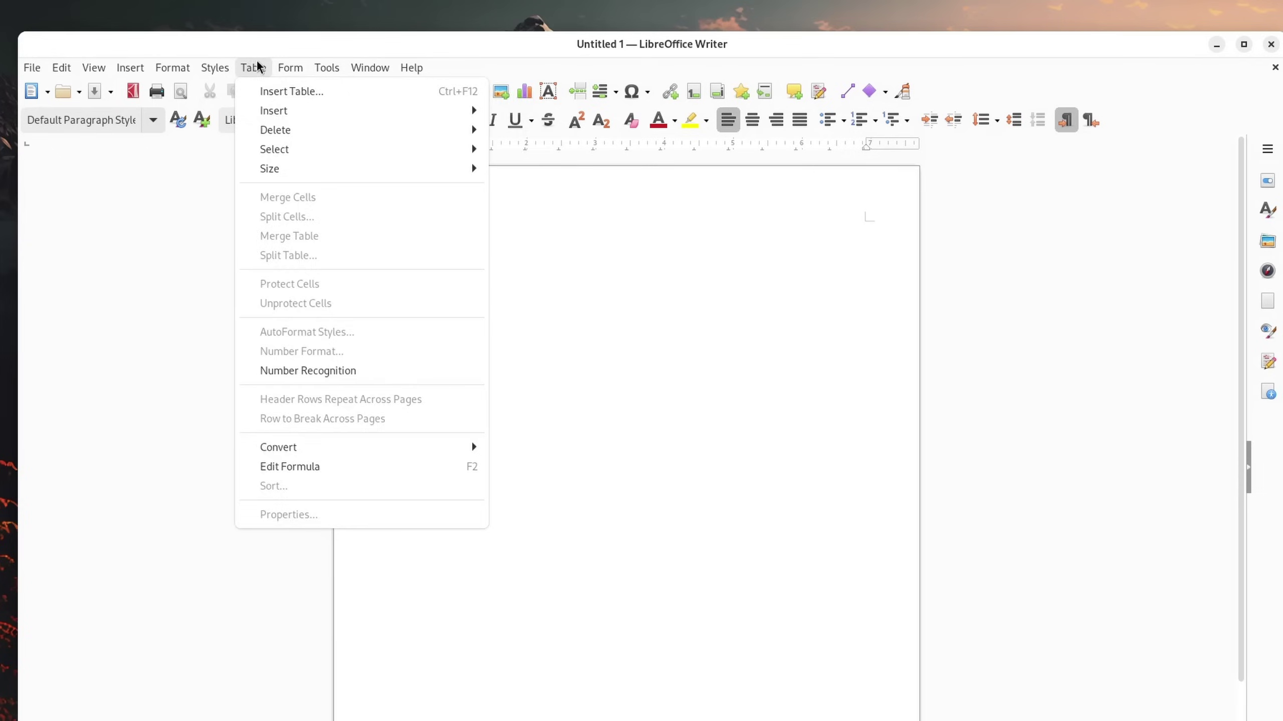
{"action": "left_click", "coordinate": [327, 67]}
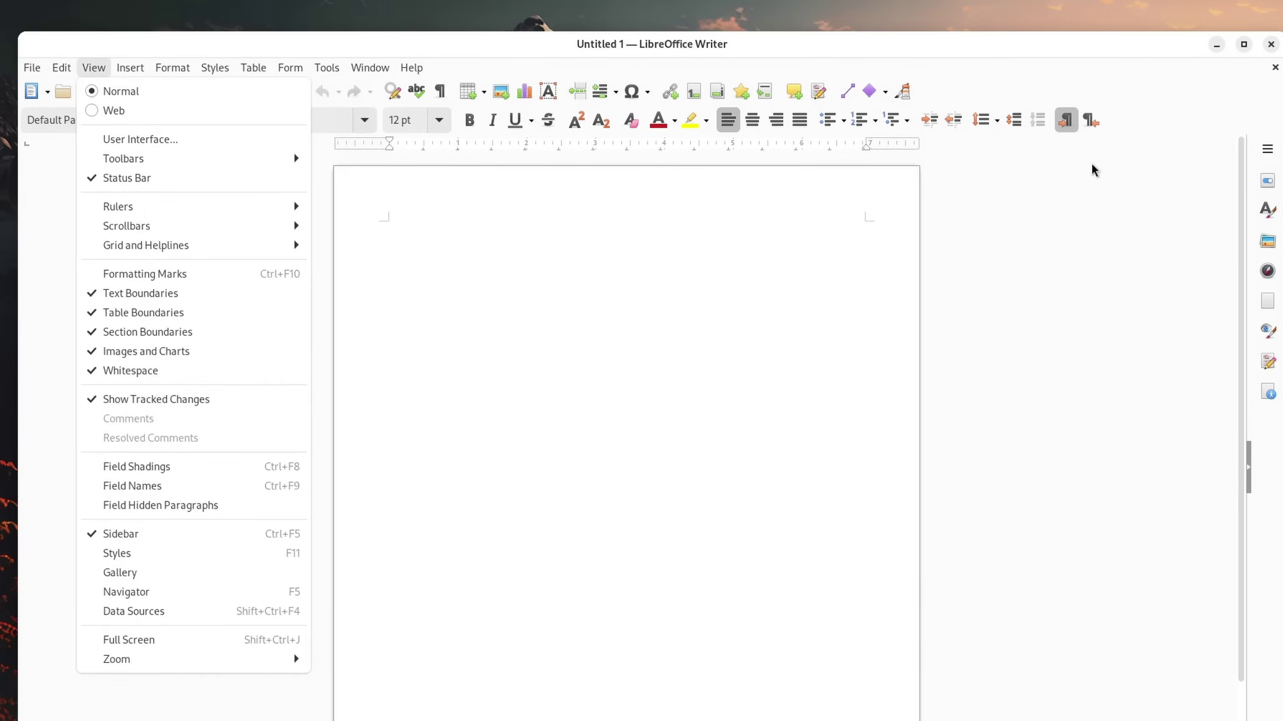
{"action": "key", "text": "Escape"}
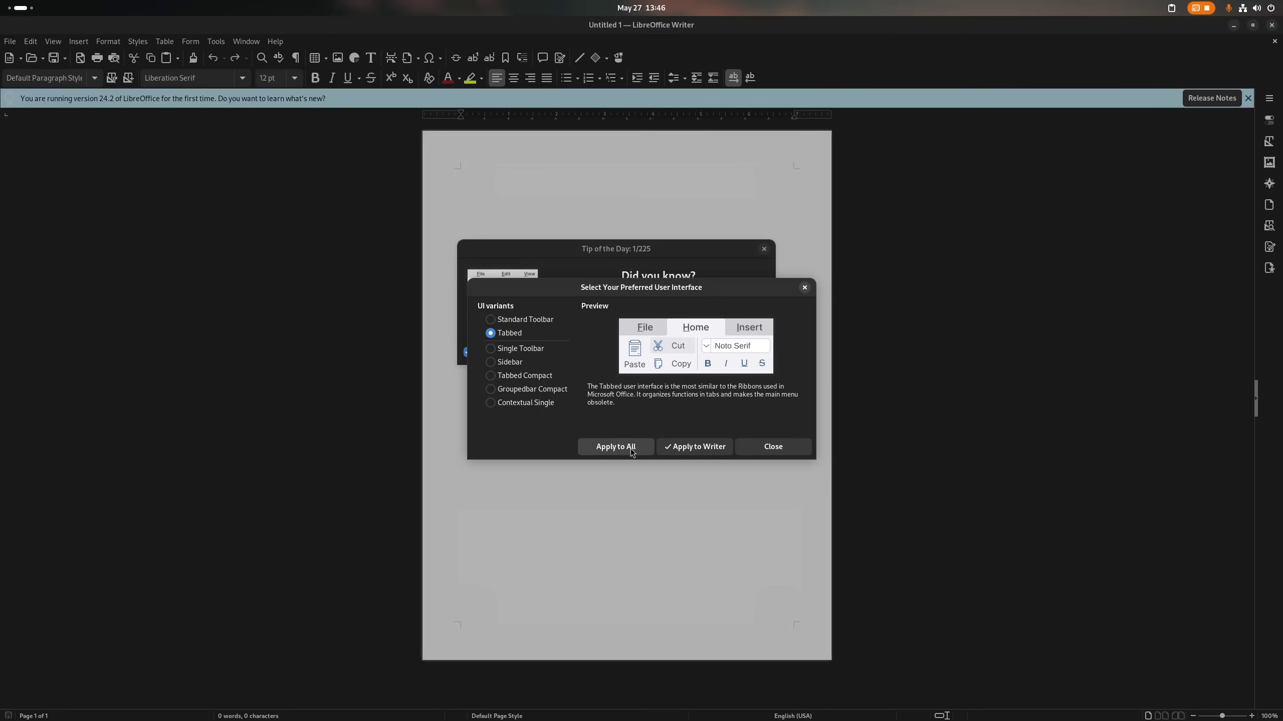
Apply the Tabbed interface to all LibreOffice apps and view its Insert tab.
{"action": "left_click", "coordinate": [615, 447]}
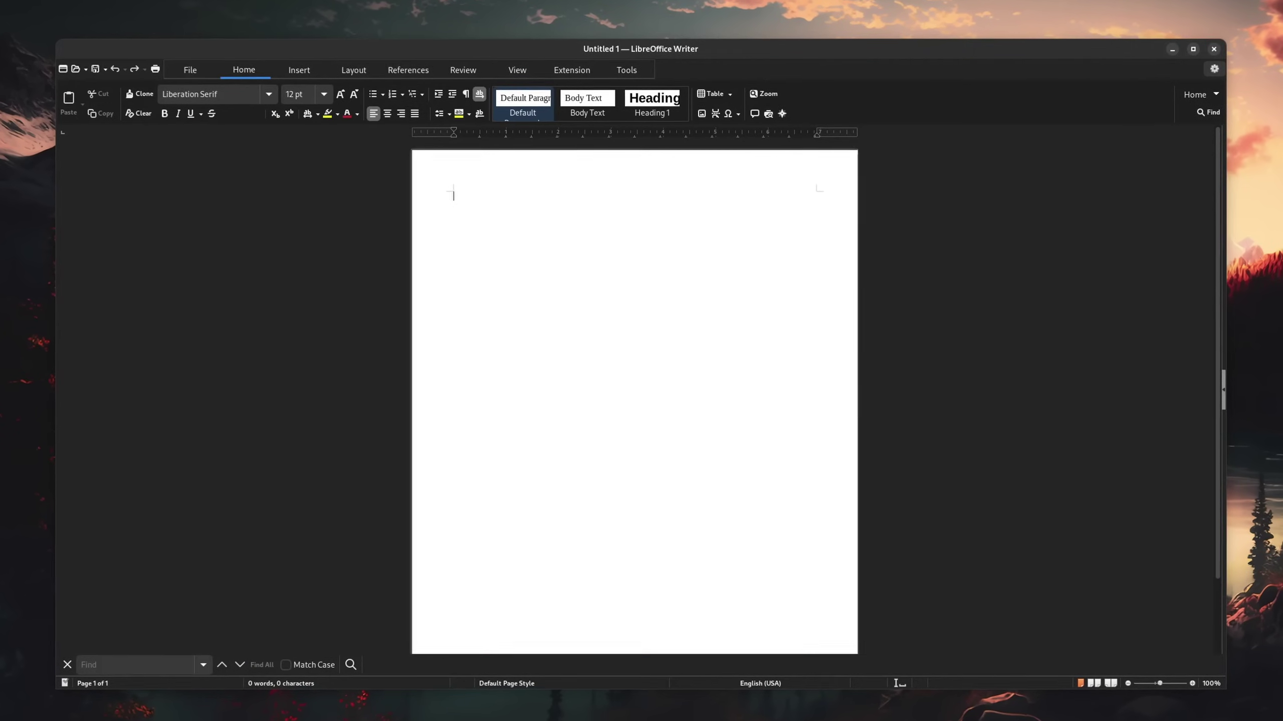
{"action": "left_click", "coordinate": [300, 70]}
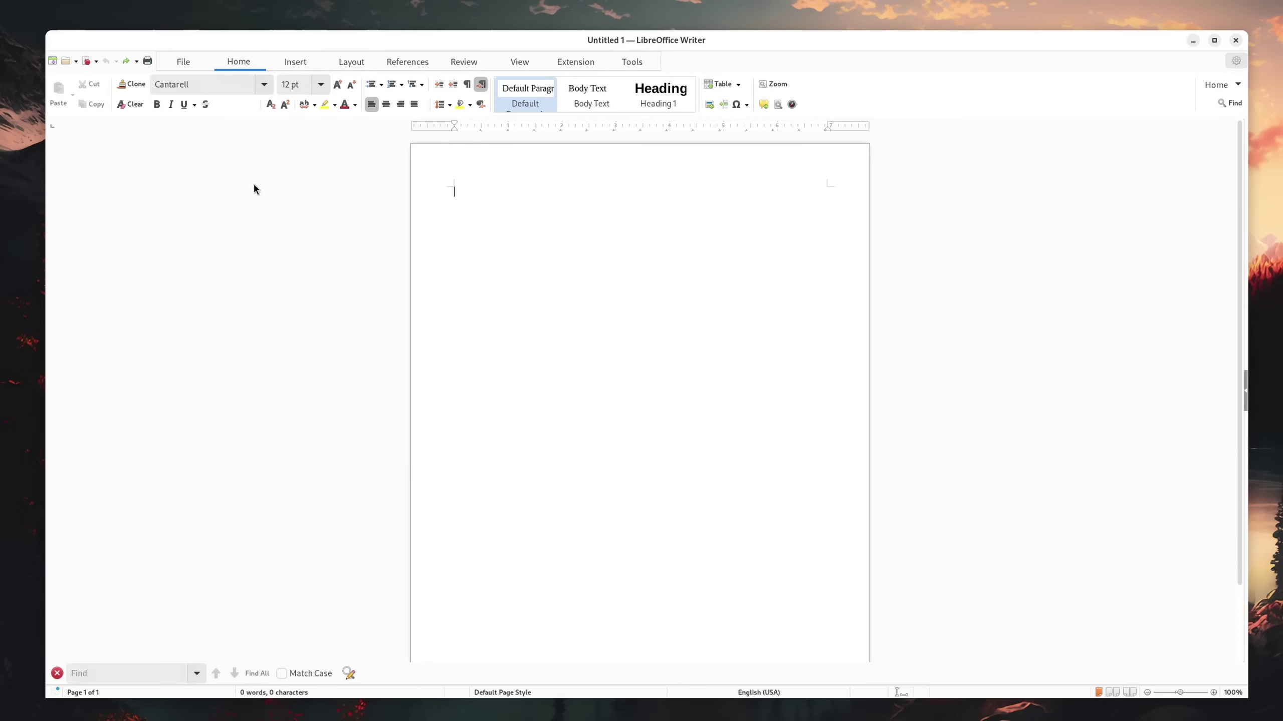
Apply Heading 1 to the paragraph, opening and closing its style settings twice.
{"action": "left_click", "coordinate": [320, 85]}
{"action": "left_click", "coordinate": [652, 93]}
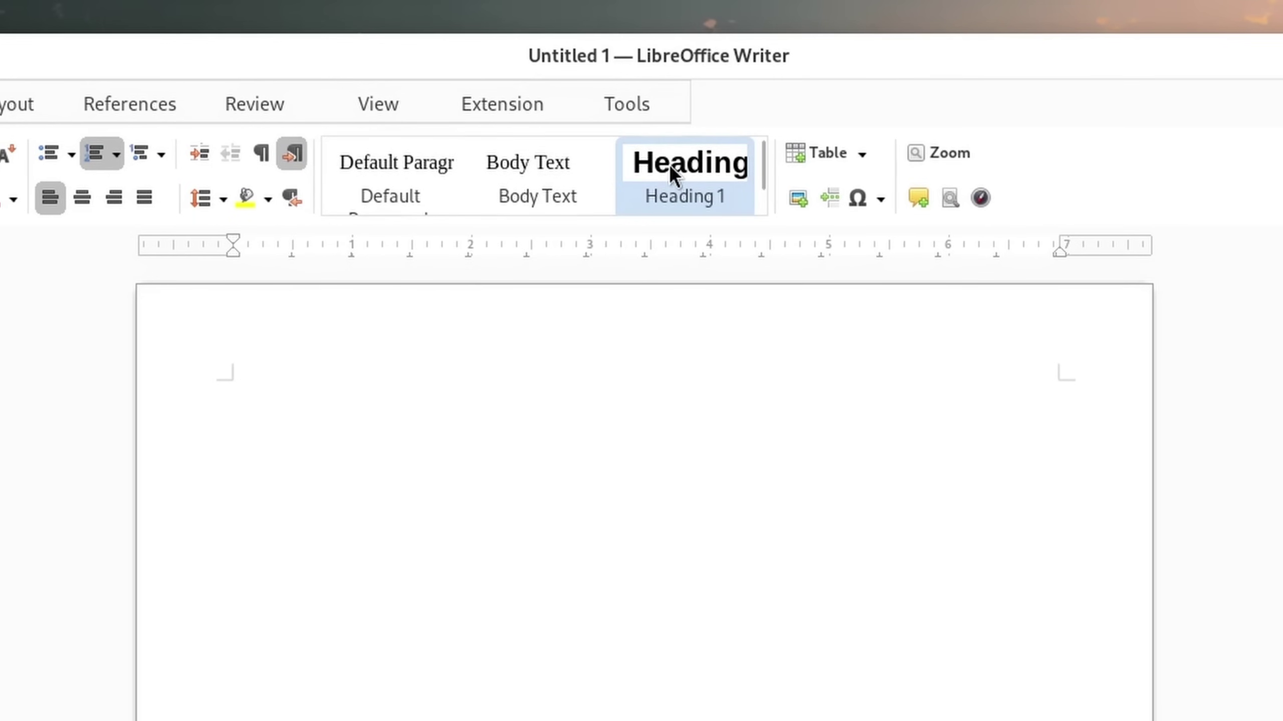
{"action": "double_click", "coordinate": [670, 164]}
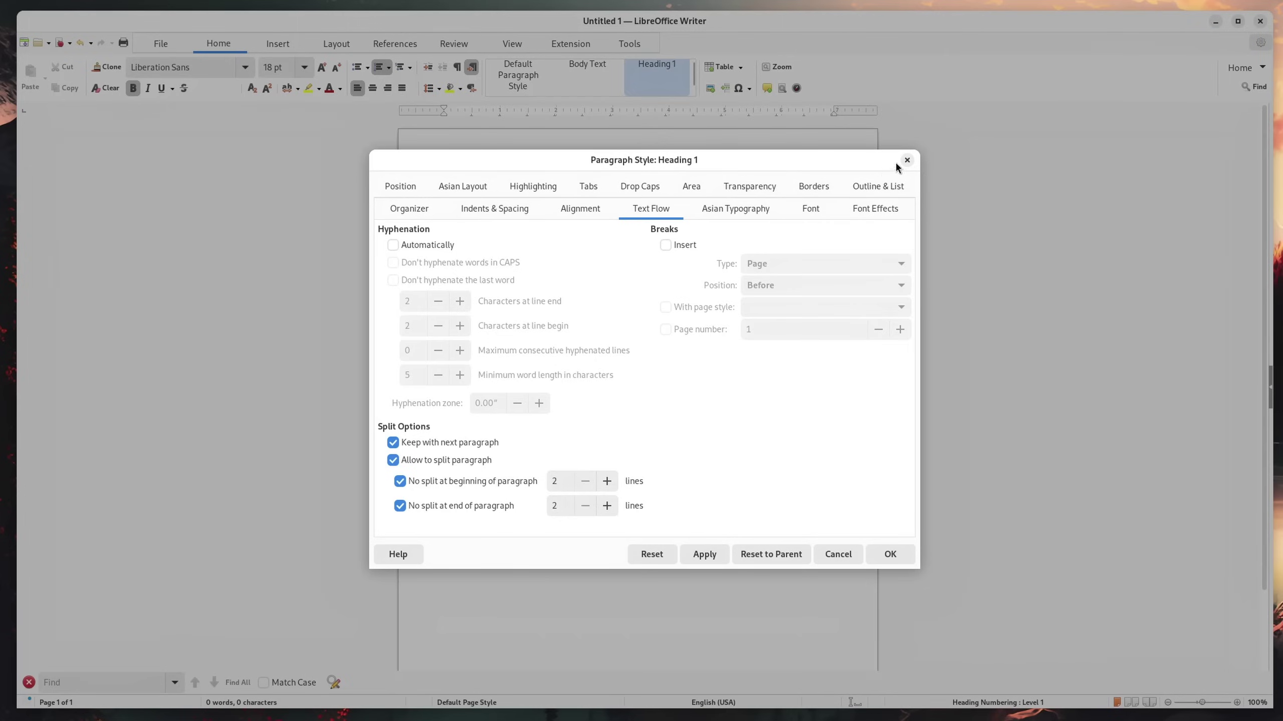
{"action": "left_click", "coordinate": [1207, 350]}
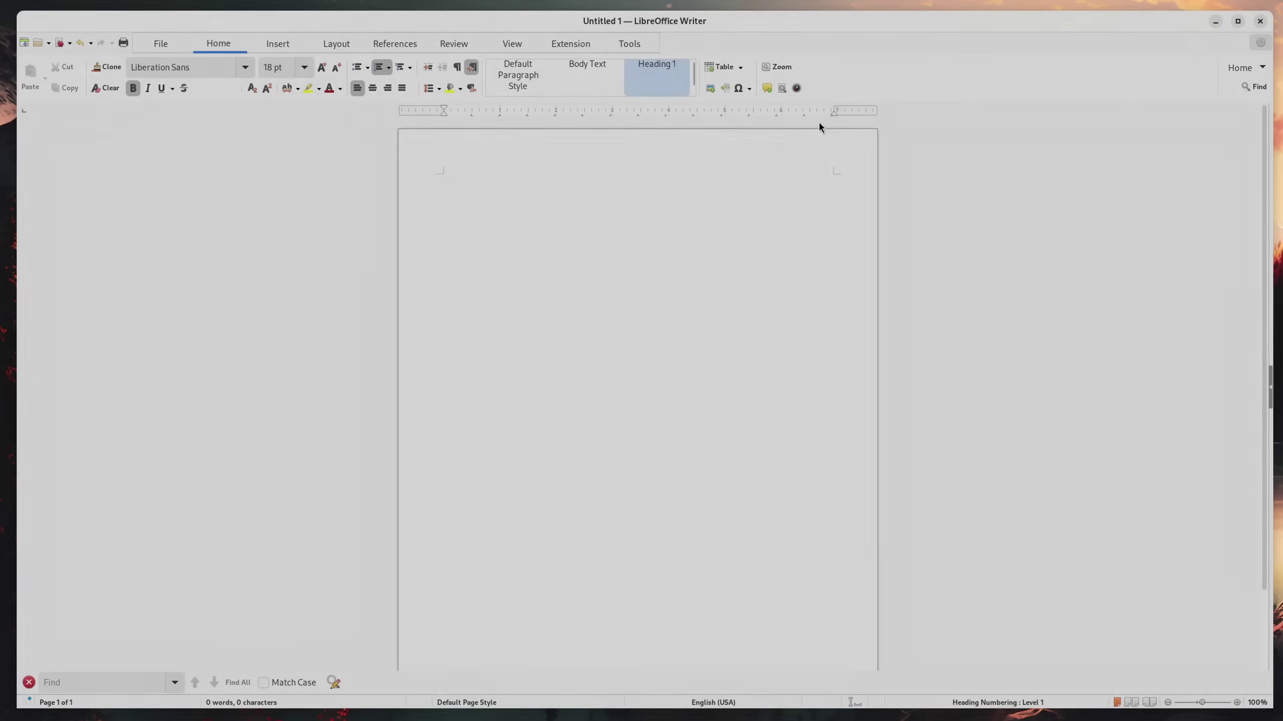
{"action": "double_click", "coordinate": [650, 74]}
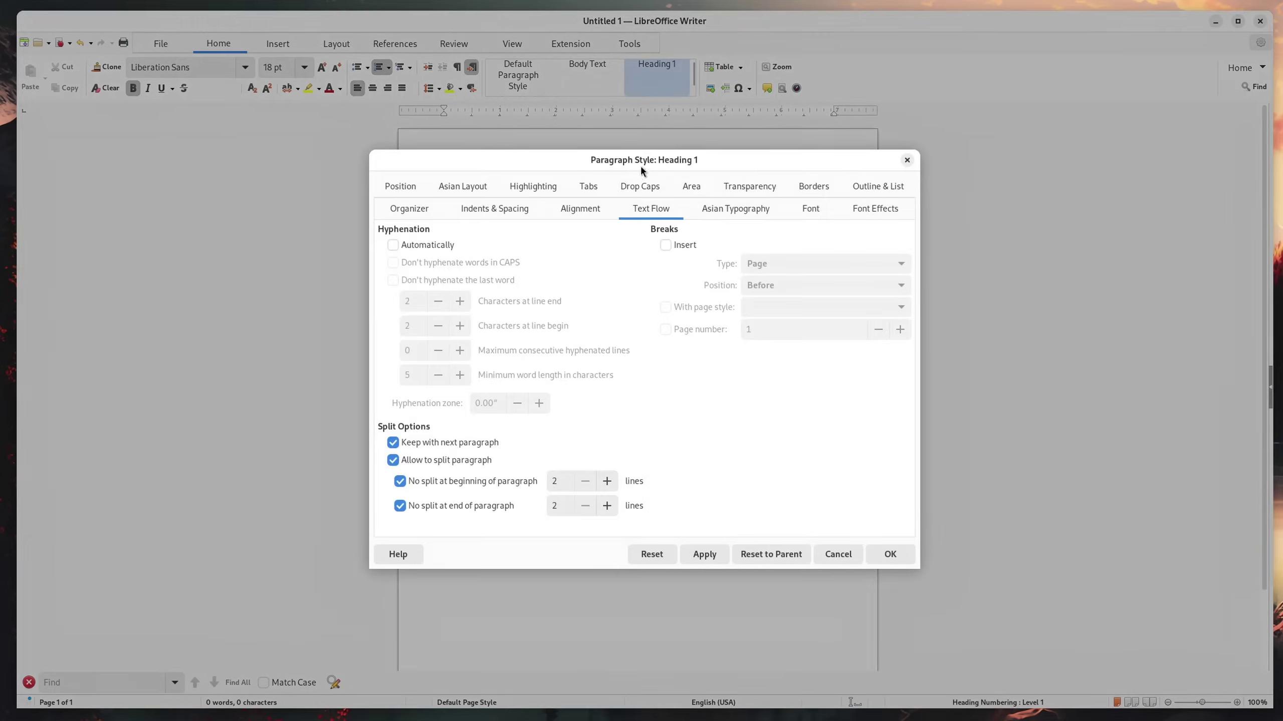
{"action": "key", "text": "Escape"}
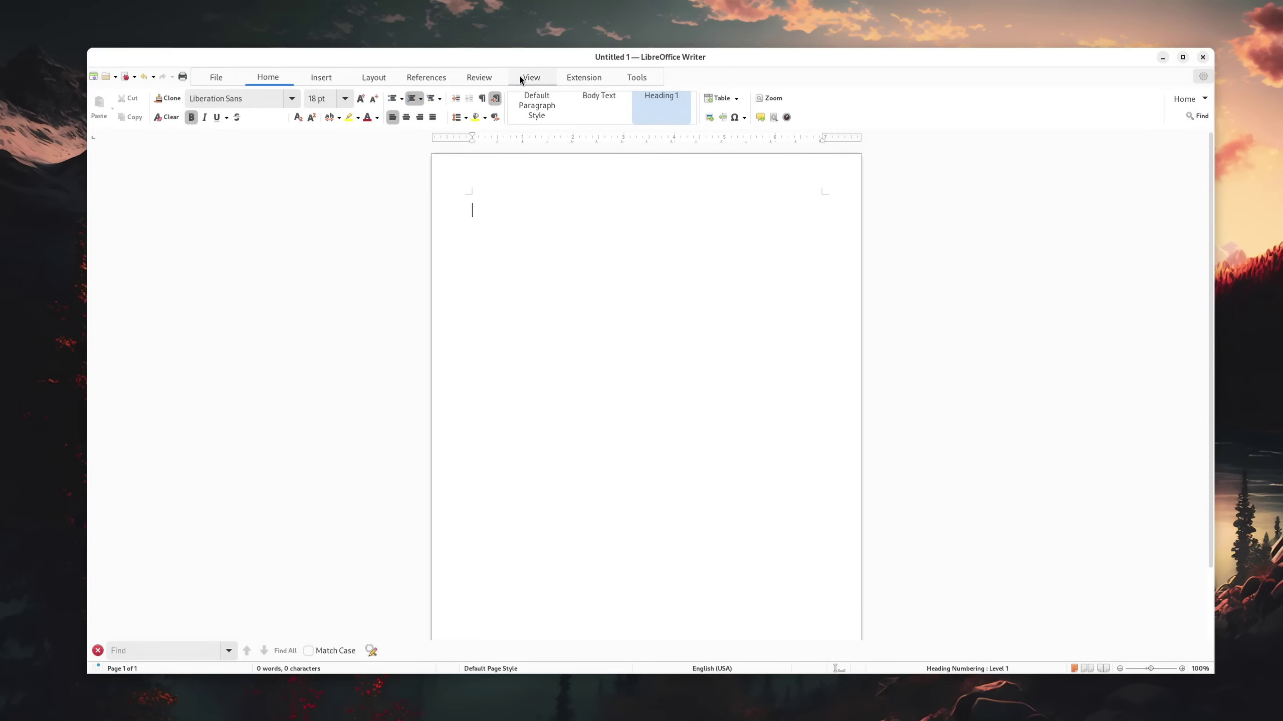
Turn on the sidebar from the View options and show its Properties panel.
{"action": "left_click", "coordinate": [520, 78]}
{"action": "left_click", "coordinate": [431, 107]}
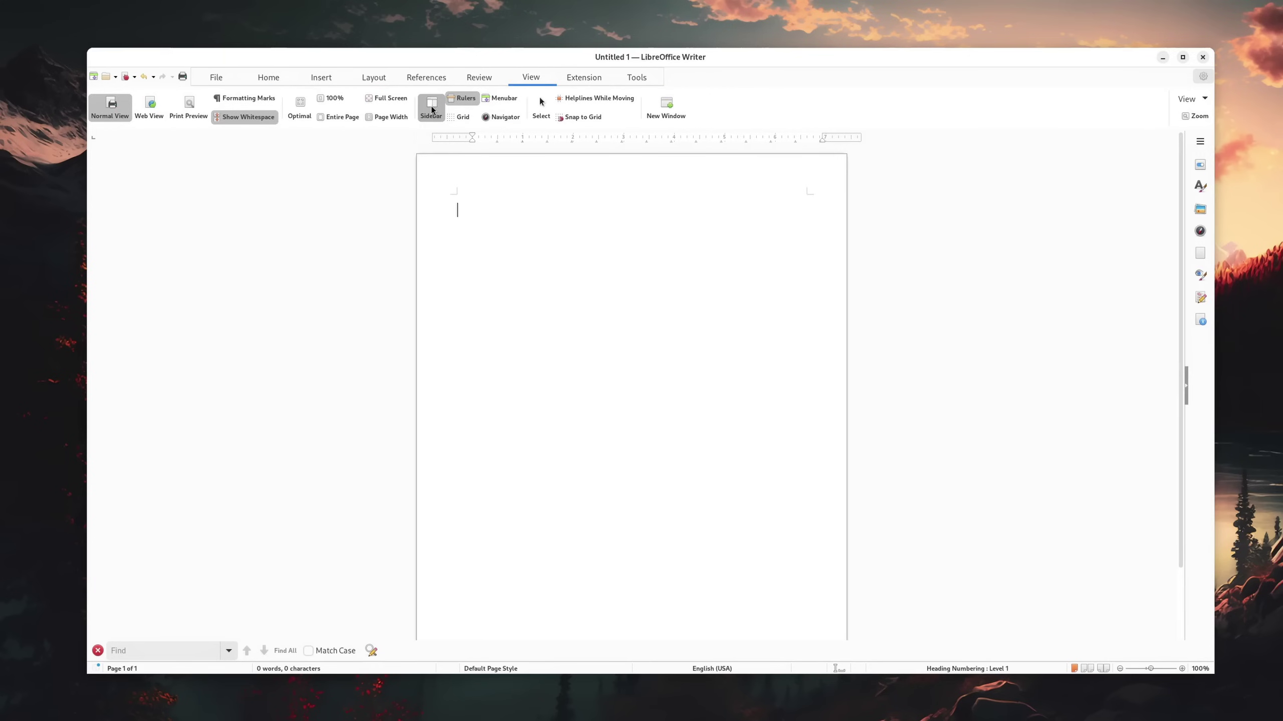
{"action": "left_click", "coordinate": [1201, 166]}
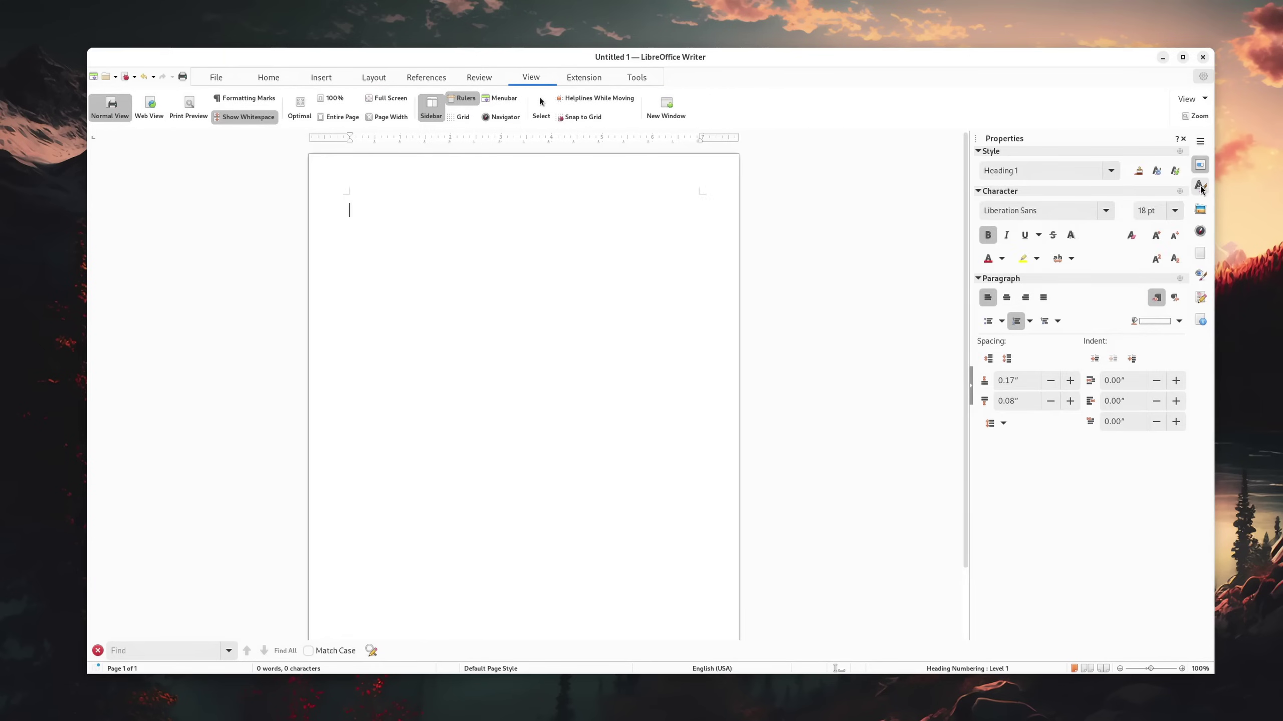
Switch the sidebar to Styles and open, then close, the user interface chooser.
{"action": "left_click", "coordinate": [1201, 186]}
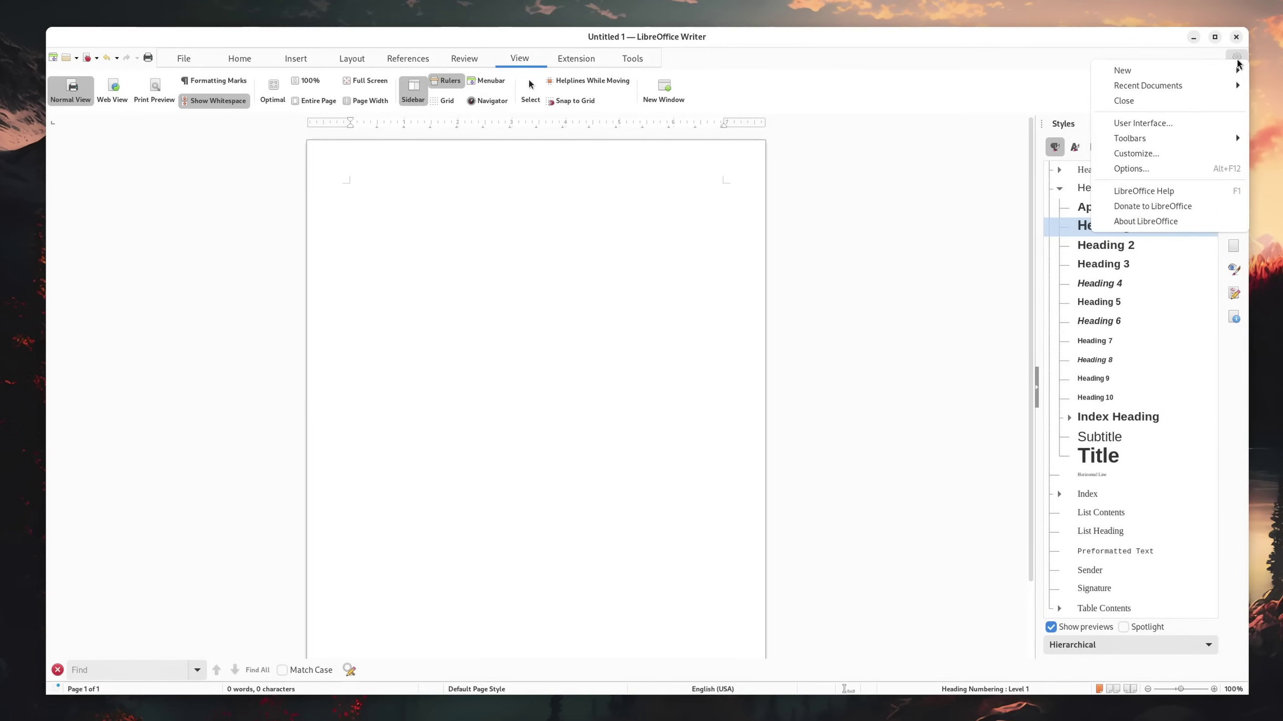
{"action": "left_click", "coordinate": [1170, 123]}
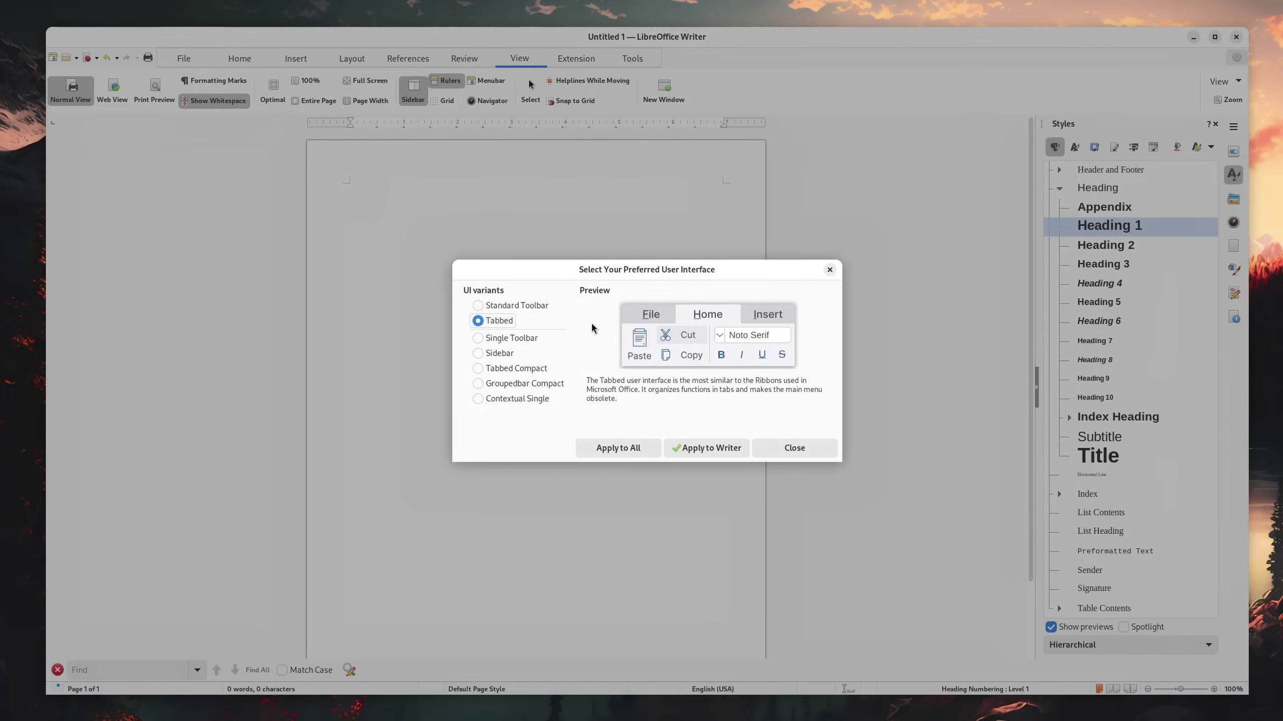
{"action": "left_click", "coordinate": [829, 269]}
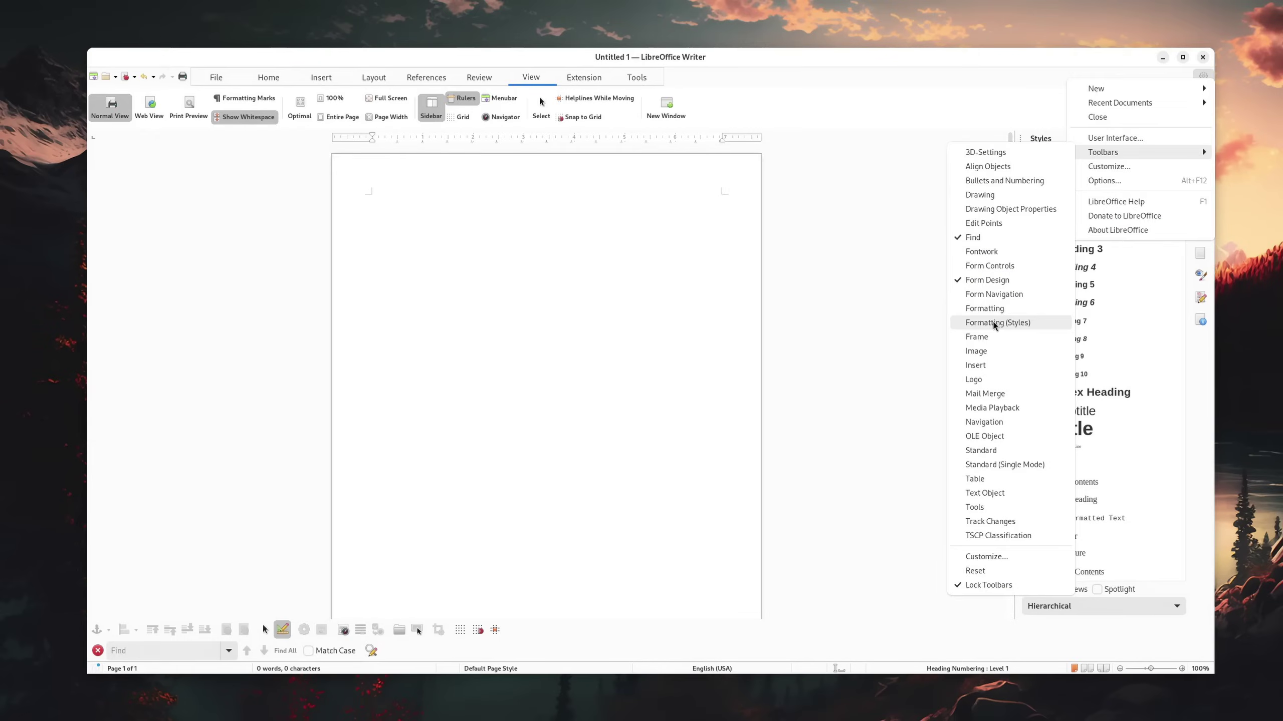
In Customize, switch to Context Menus and view the 50% command's description.
{"action": "left_click", "coordinate": [988, 323]}
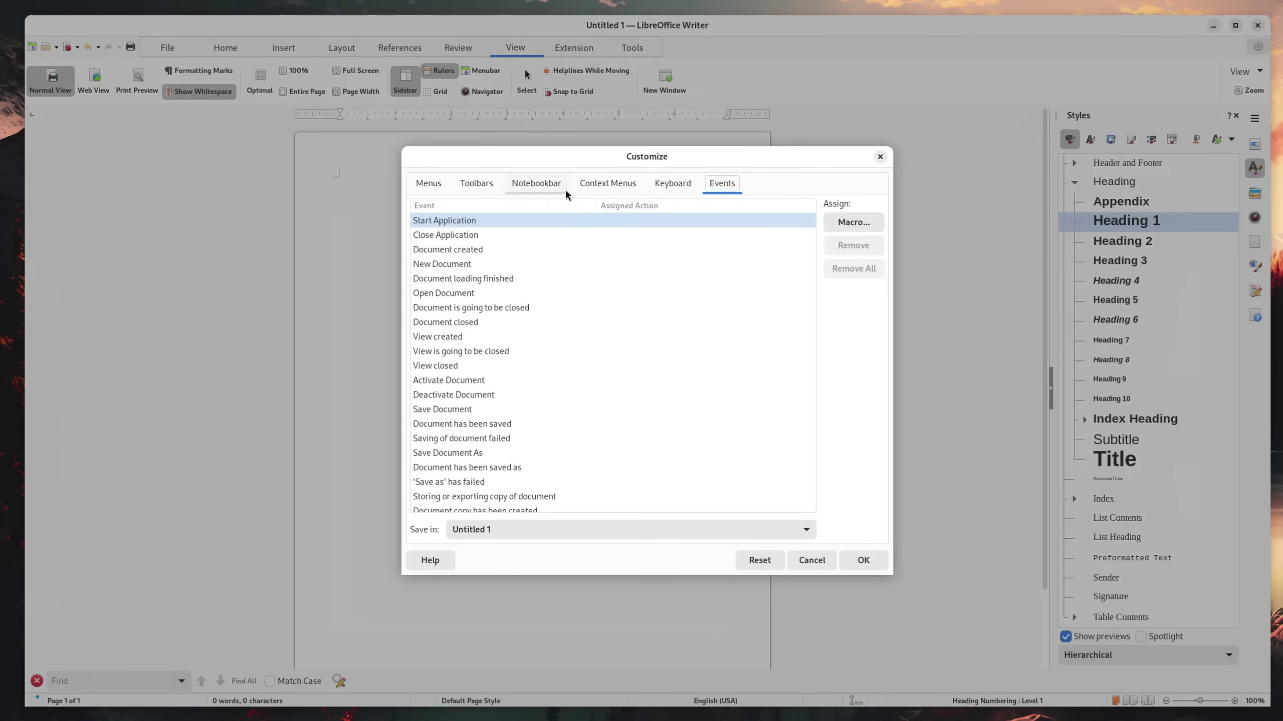
{"action": "left_click", "coordinate": [586, 185]}
{"action": "left_click", "coordinate": [467, 318]}
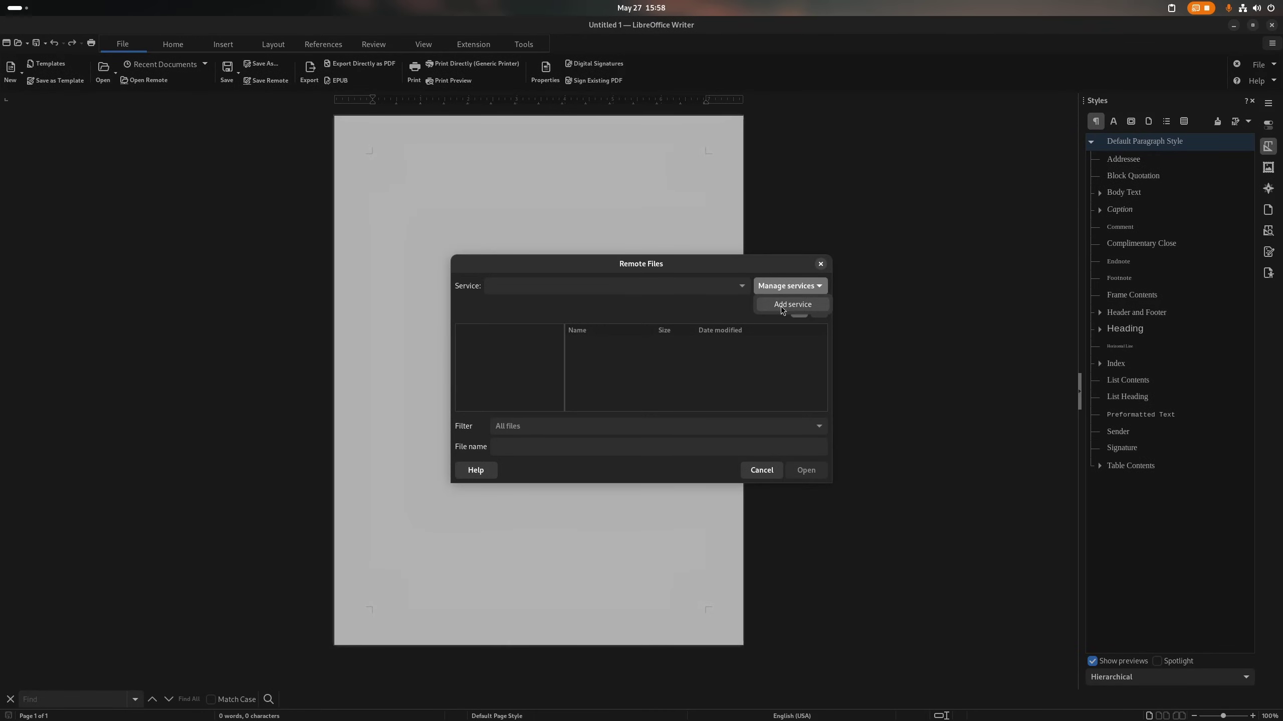
Start adding a remote file service and look through the available service types.
{"action": "left_click", "coordinate": [782, 305]}
{"action": "left_click", "coordinate": [692, 325]}
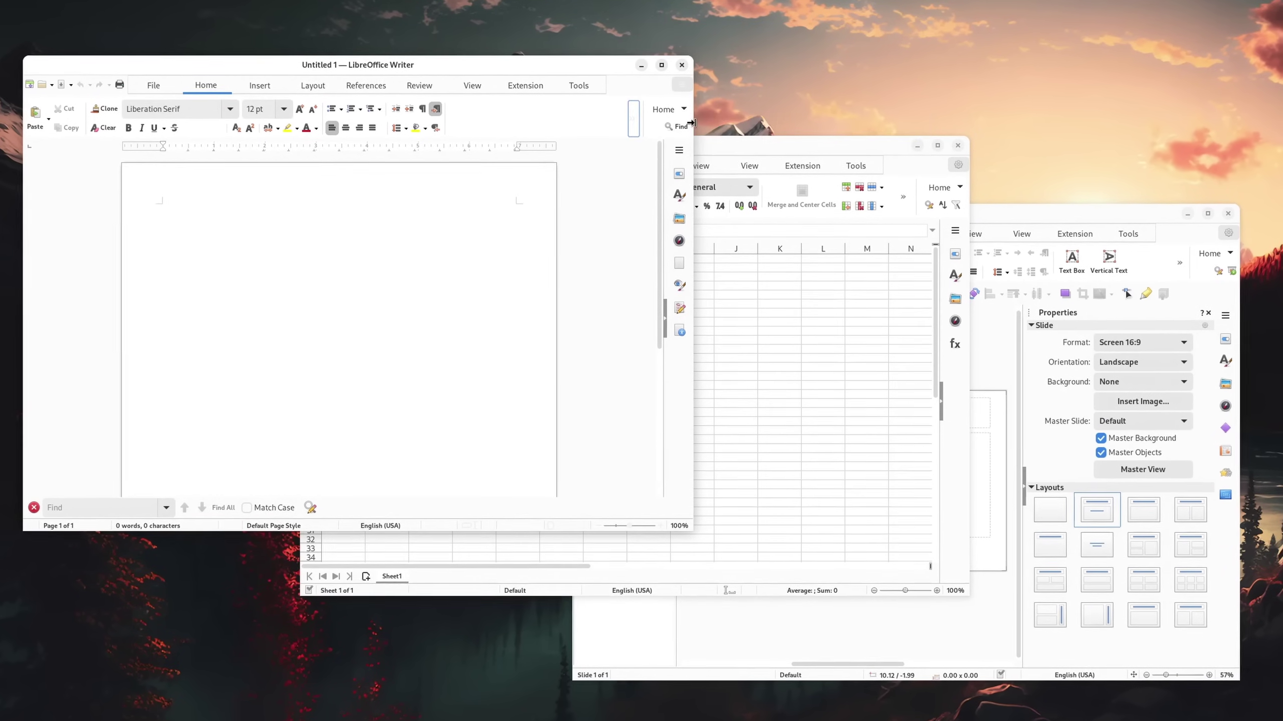
Widen the Writer window and set the Tweaks Legacy Applications theme to Adwaita (default).
{"action": "left_click_drag", "start_coordinate": [690, 123], "coordinate": [720, 122]}
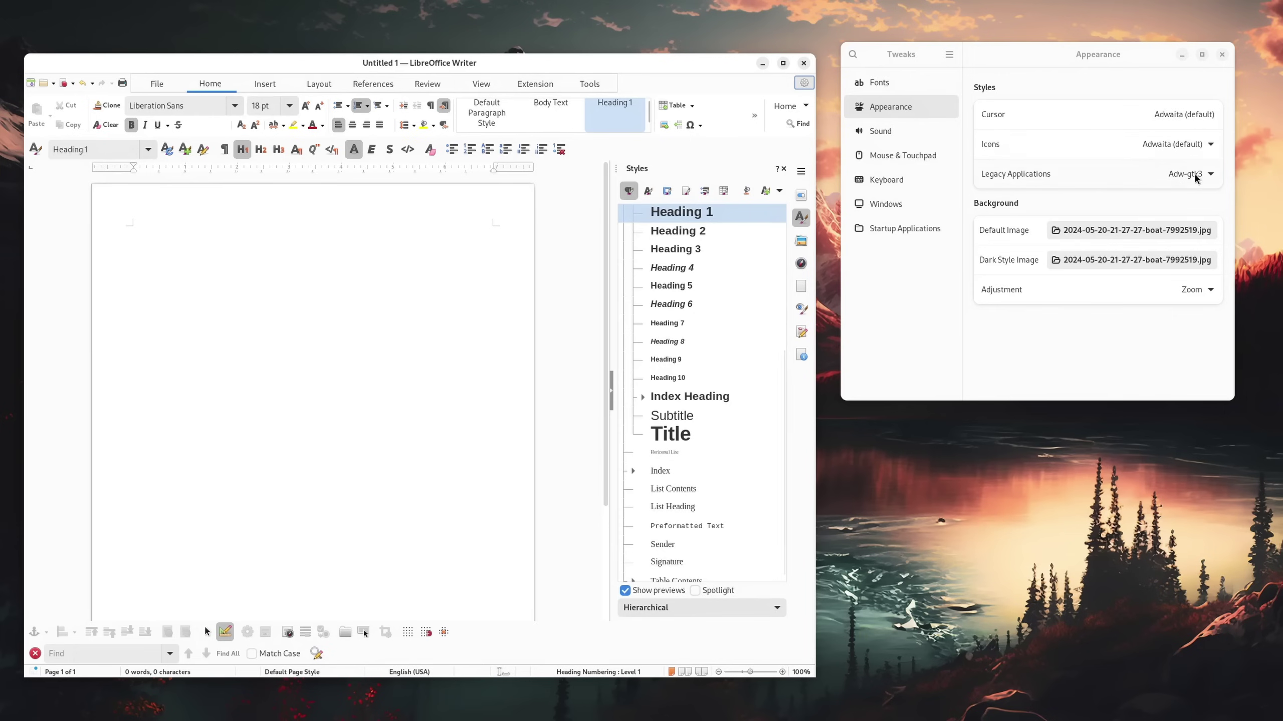
{"action": "left_click", "coordinate": [1195, 178]}
{"action": "left_click", "coordinate": [635, 71]}
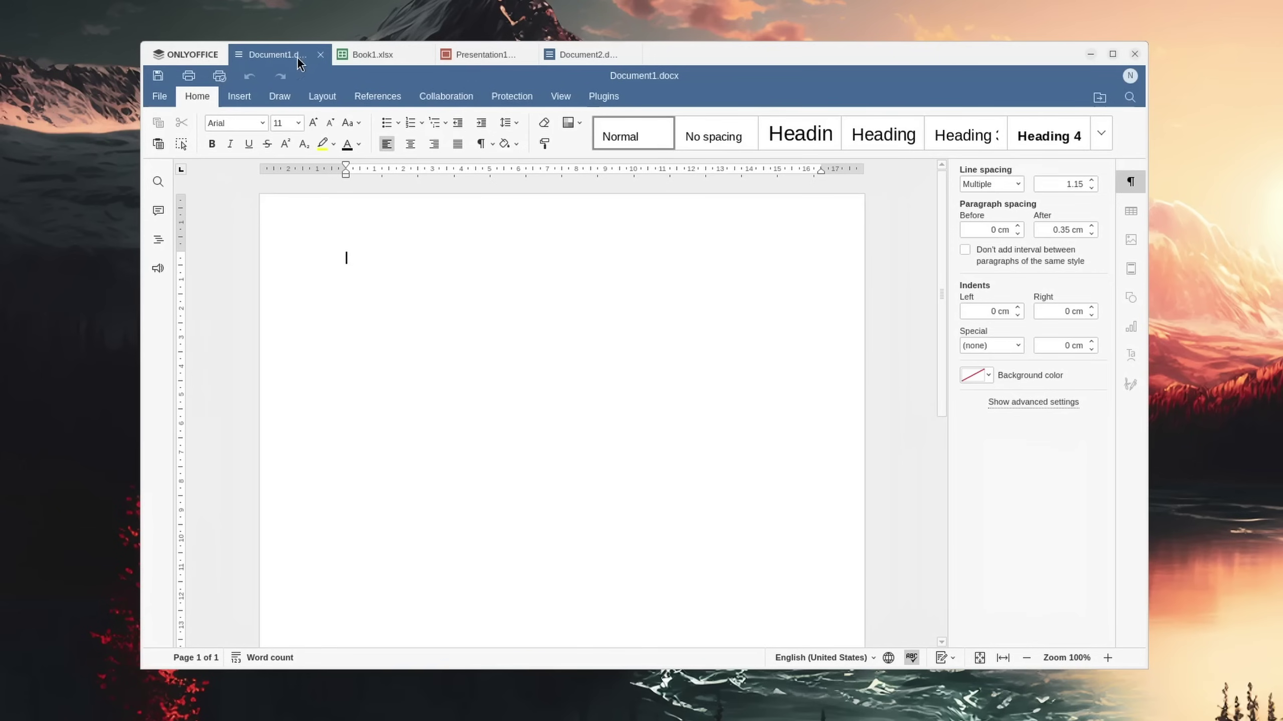
Cycle through the open Book1.xlsx, Presentation1 and Document2 tabs.
{"action": "left_click", "coordinate": [376, 57]}
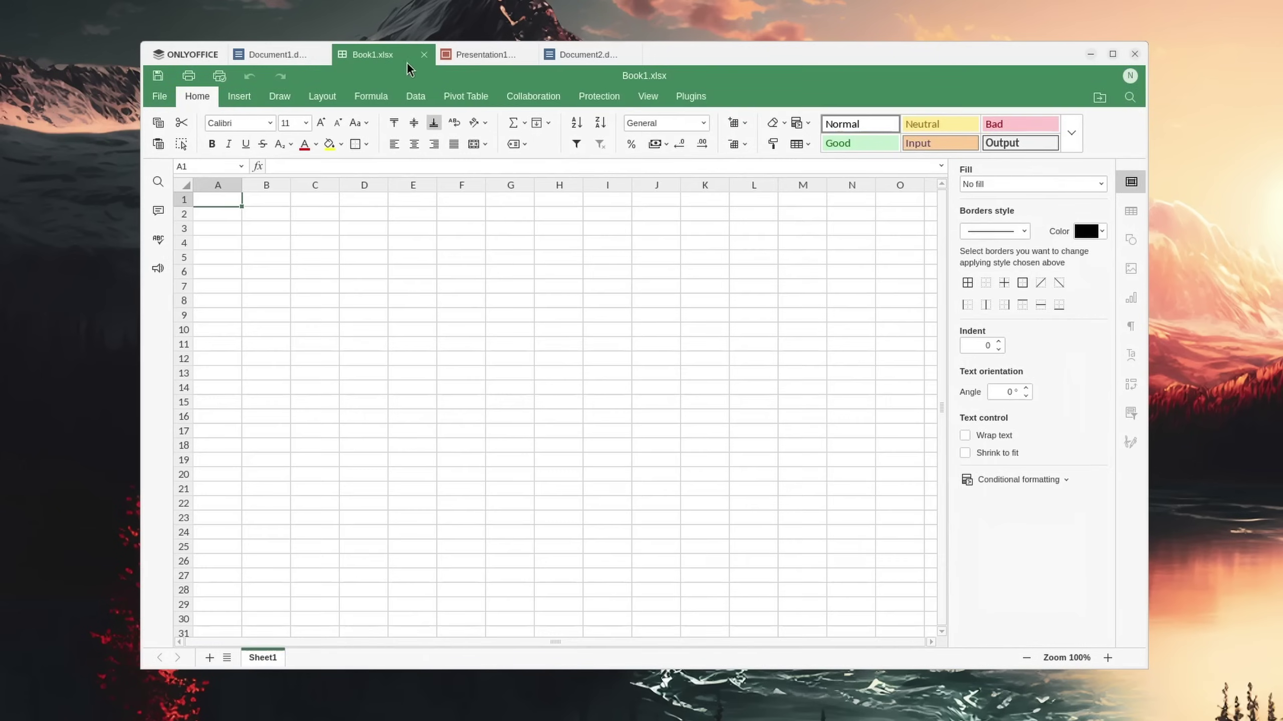
{"action": "left_click", "coordinate": [476, 54]}
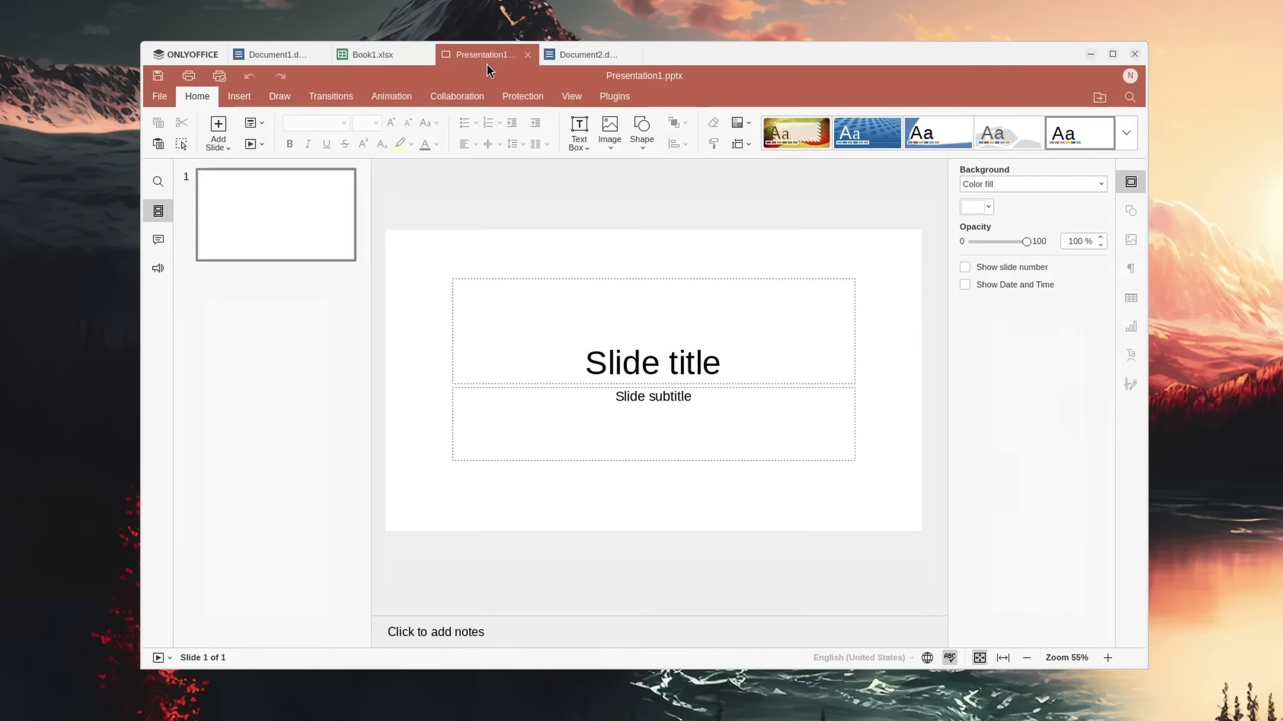
{"action": "left_click", "coordinate": [593, 54]}
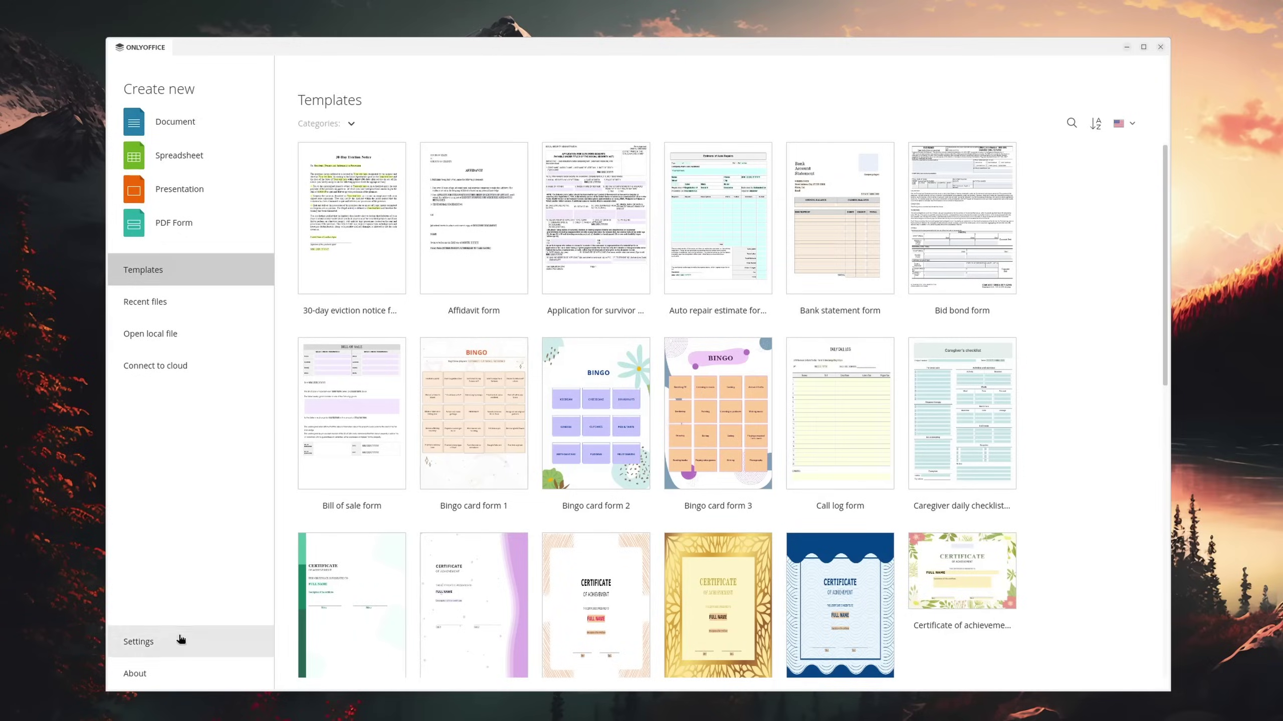
In Settings, keep interface scaling at 100% and apply the Contrast Dark interface theme.
{"action": "left_click", "coordinate": [179, 642]}
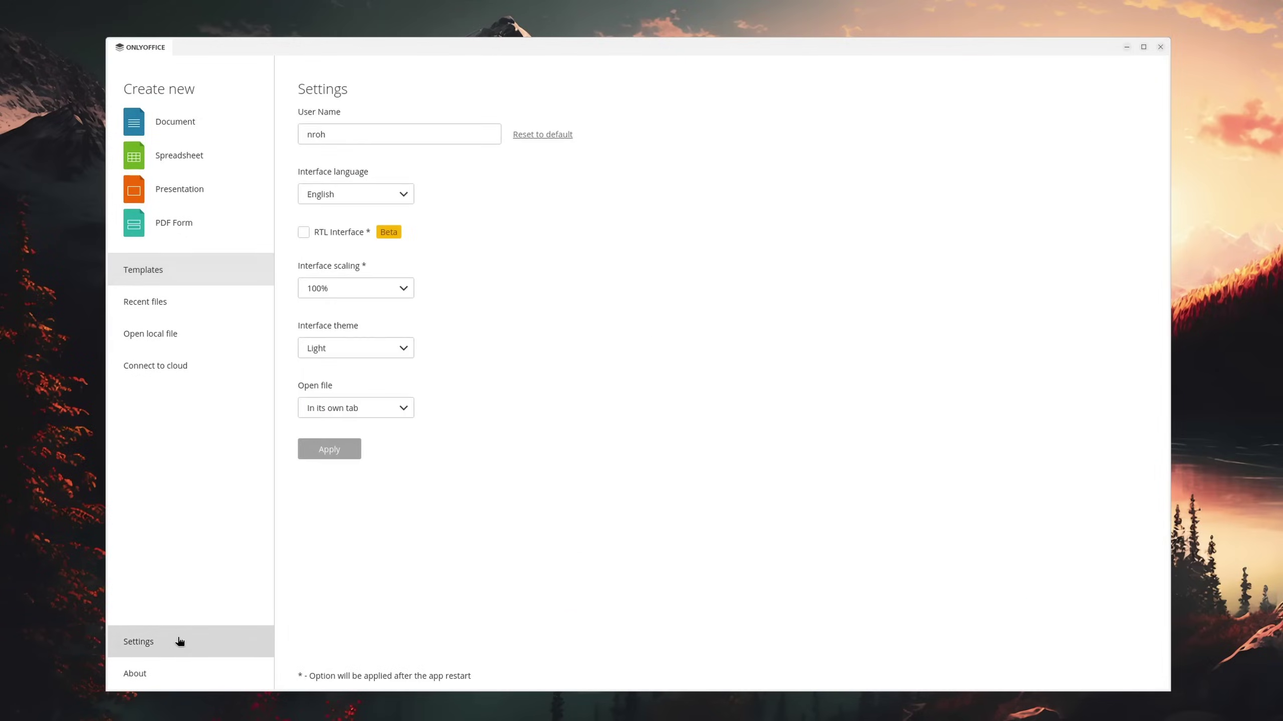
{"action": "left_click", "coordinate": [375, 291]}
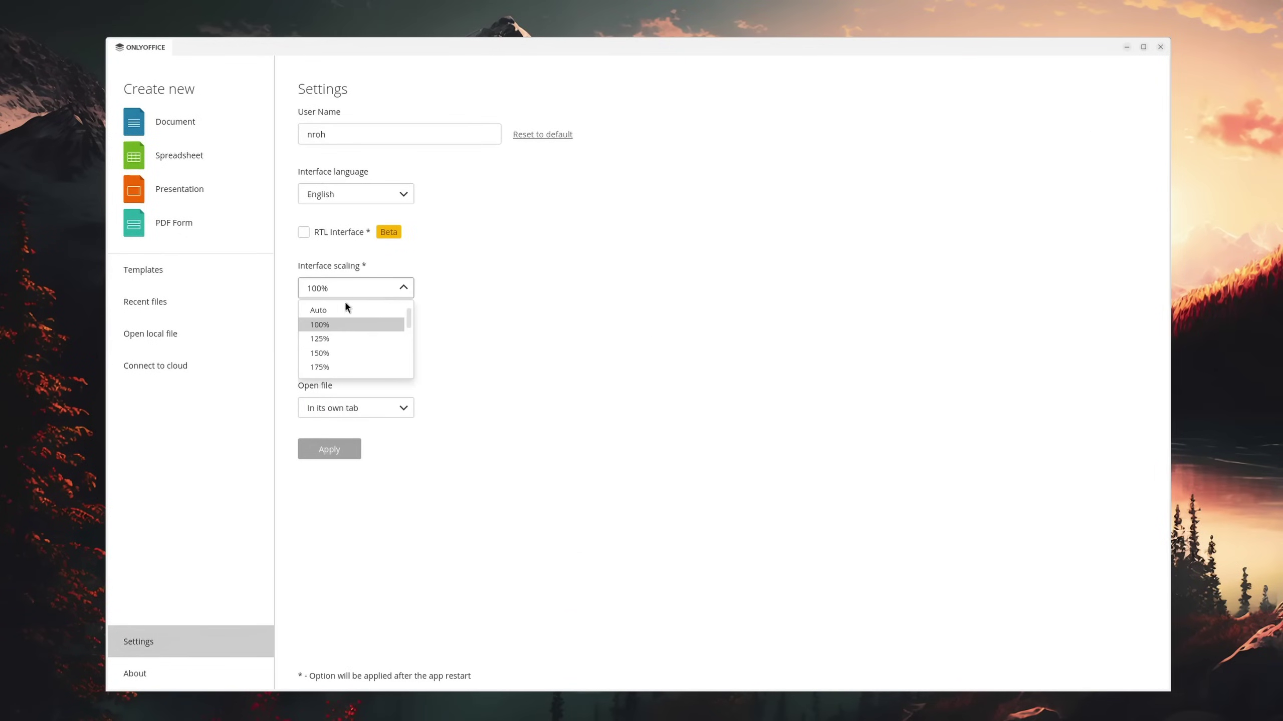
{"action": "left_click", "coordinate": [362, 325]}
{"action": "left_click", "coordinate": [357, 348]}
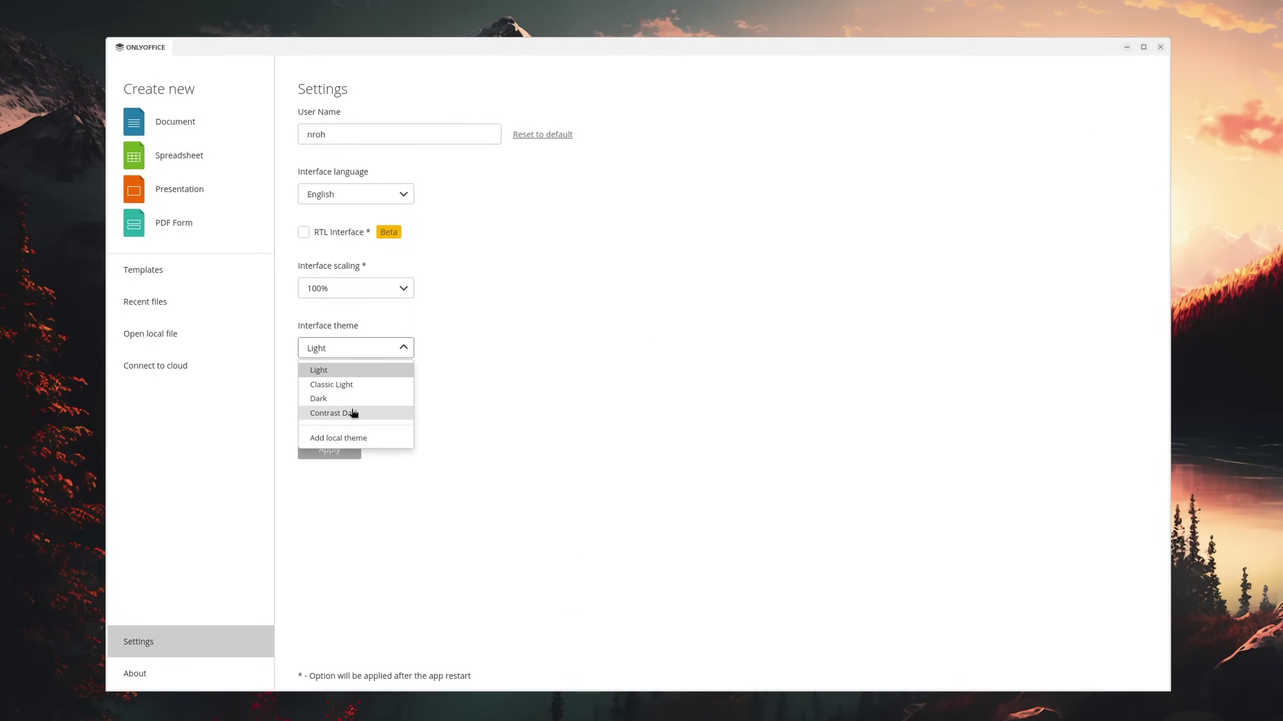
{"action": "left_click", "coordinate": [355, 414]}
{"action": "left_click", "coordinate": [345, 451]}
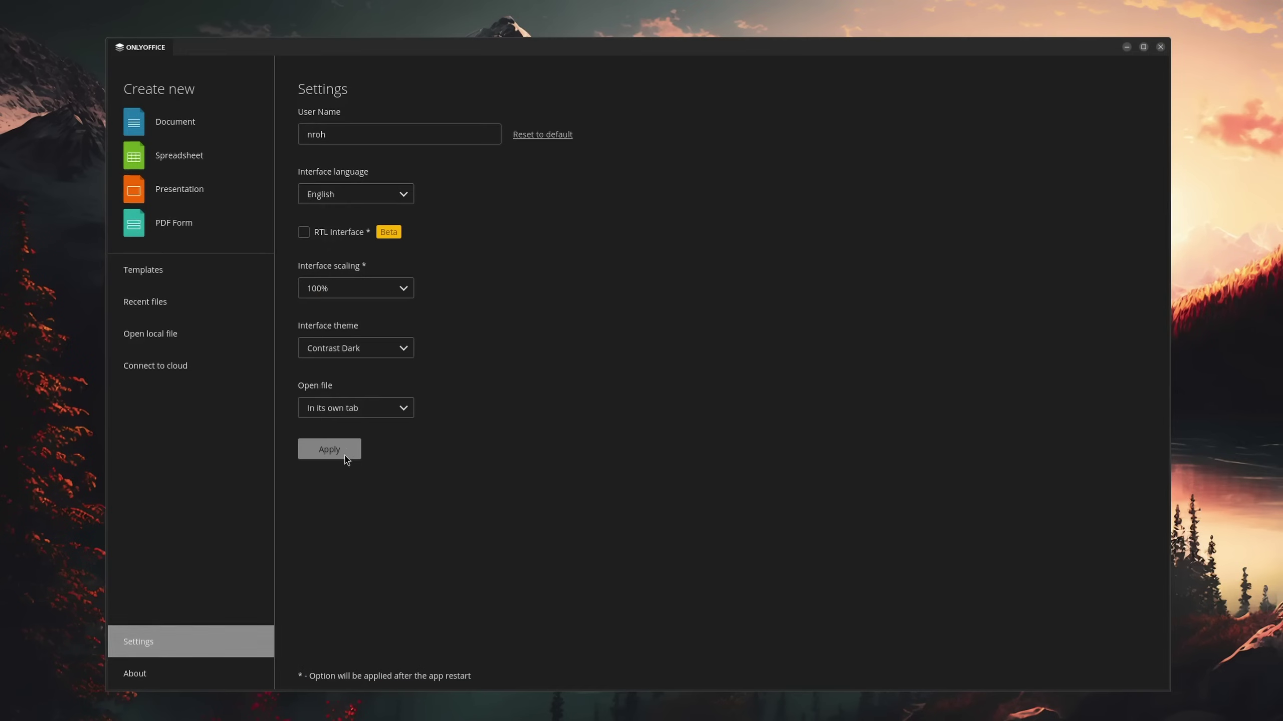
Switch the interface theme back to Light and apply it.
{"action": "left_click", "coordinate": [362, 352]}
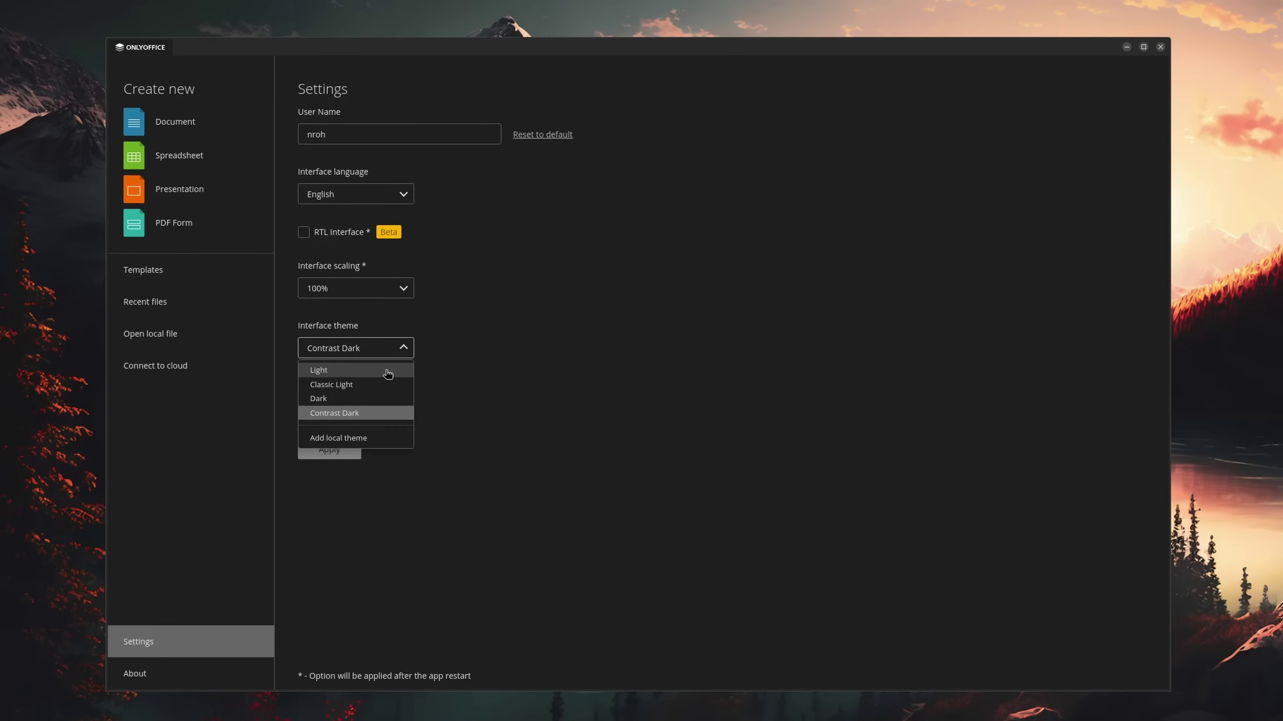
{"action": "left_click", "coordinate": [387, 368]}
{"action": "left_click", "coordinate": [343, 449]}
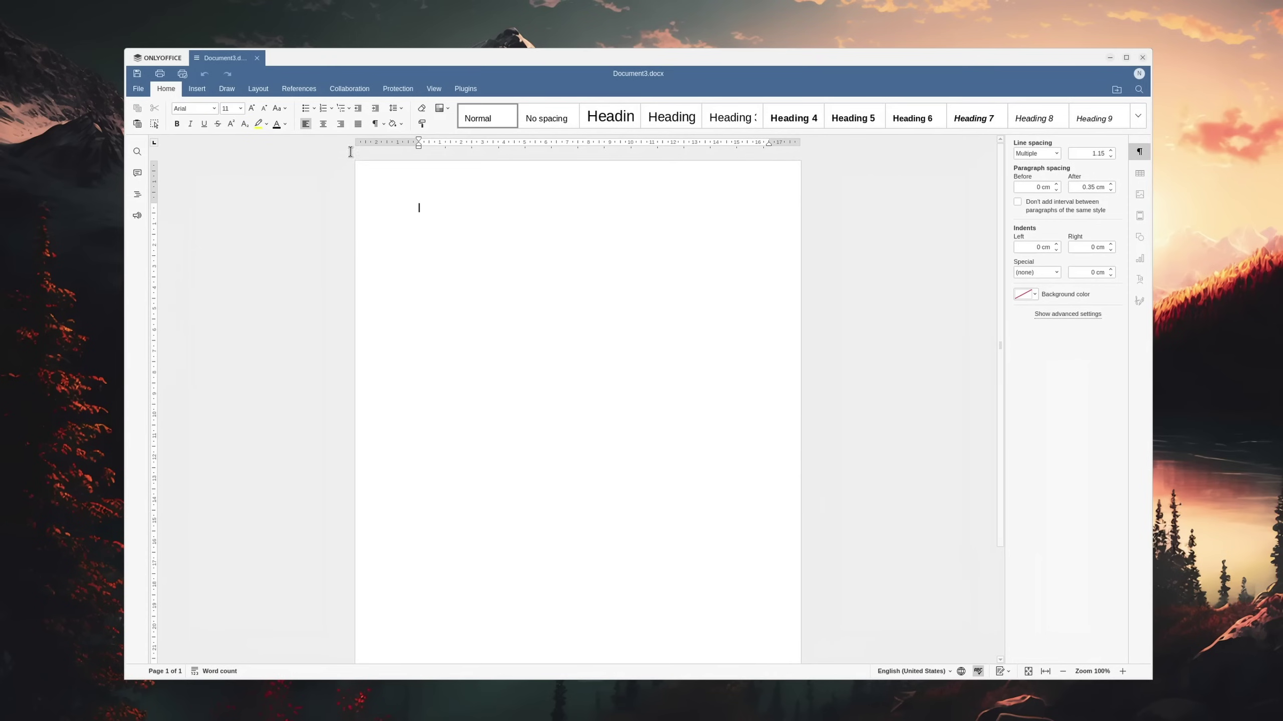
Apply the Office colour scheme, browse the ribbon tabs, and update Heading 1 from the heading text.
{"action": "left_click", "coordinate": [449, 110]}
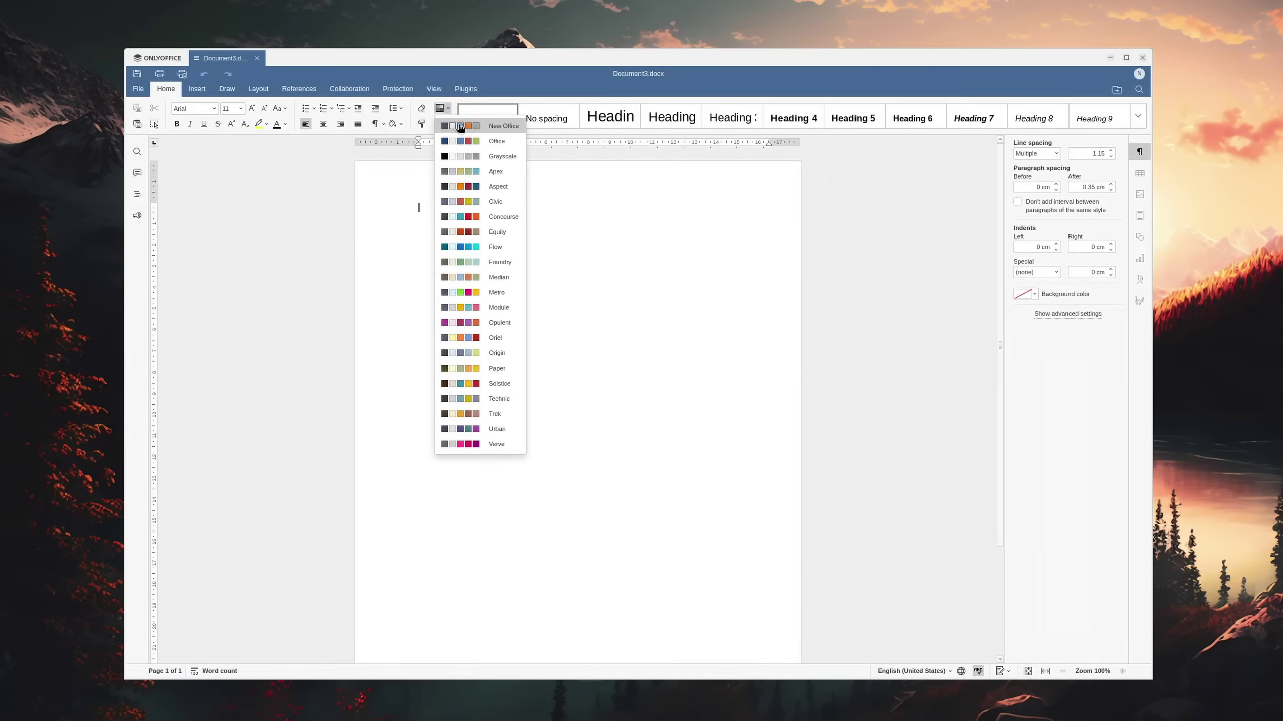
{"action": "left_click", "coordinate": [473, 141]}
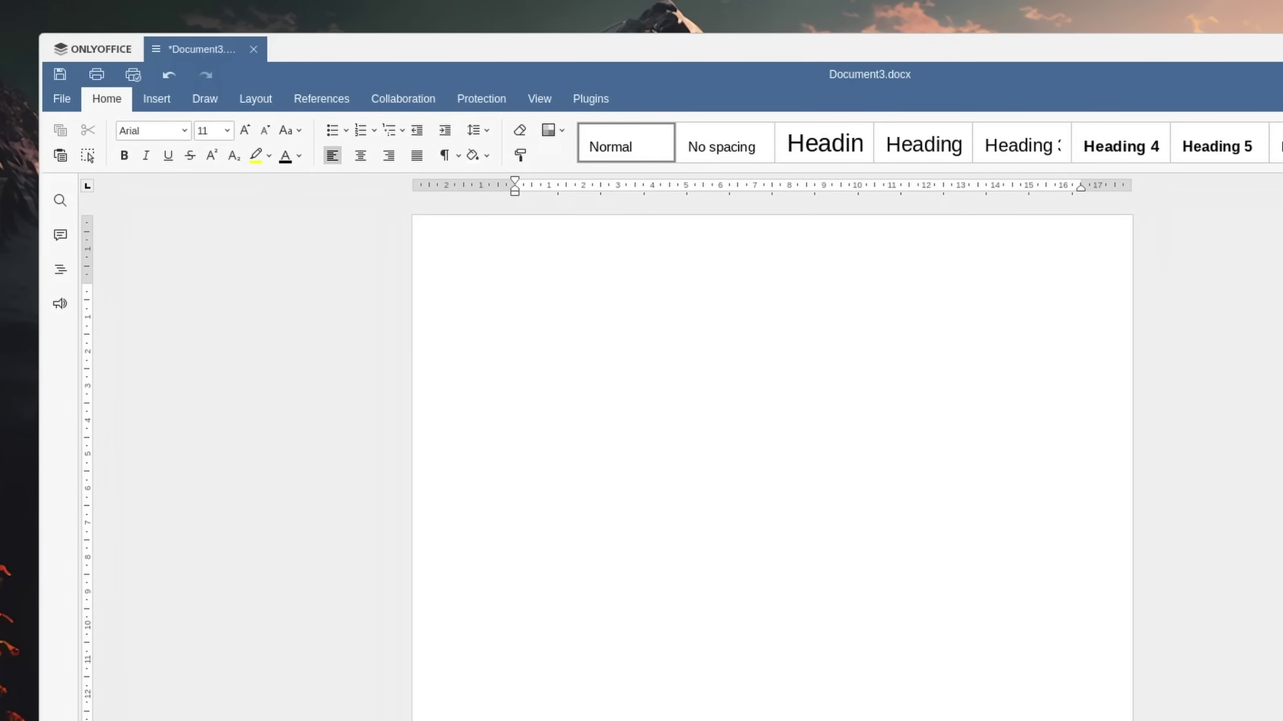
{"action": "left_click", "coordinate": [177, 100]}
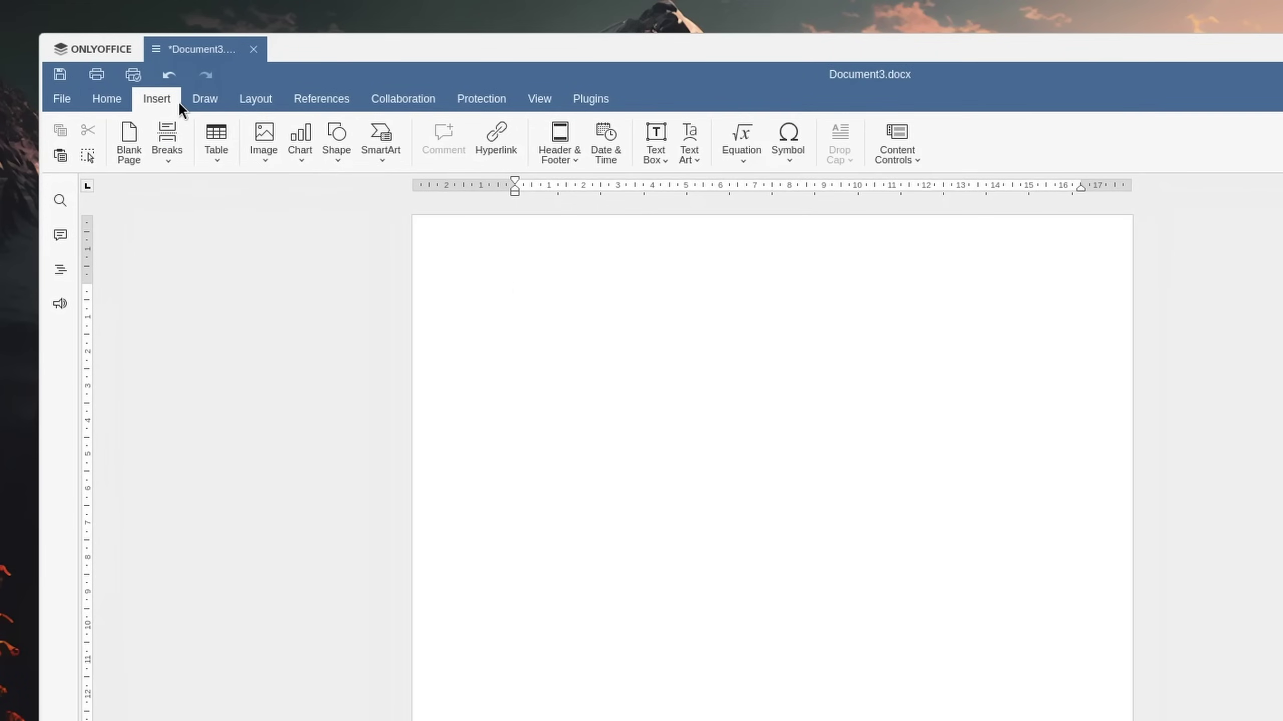
{"action": "left_click", "coordinate": [203, 97]}
{"action": "left_click", "coordinate": [244, 102]}
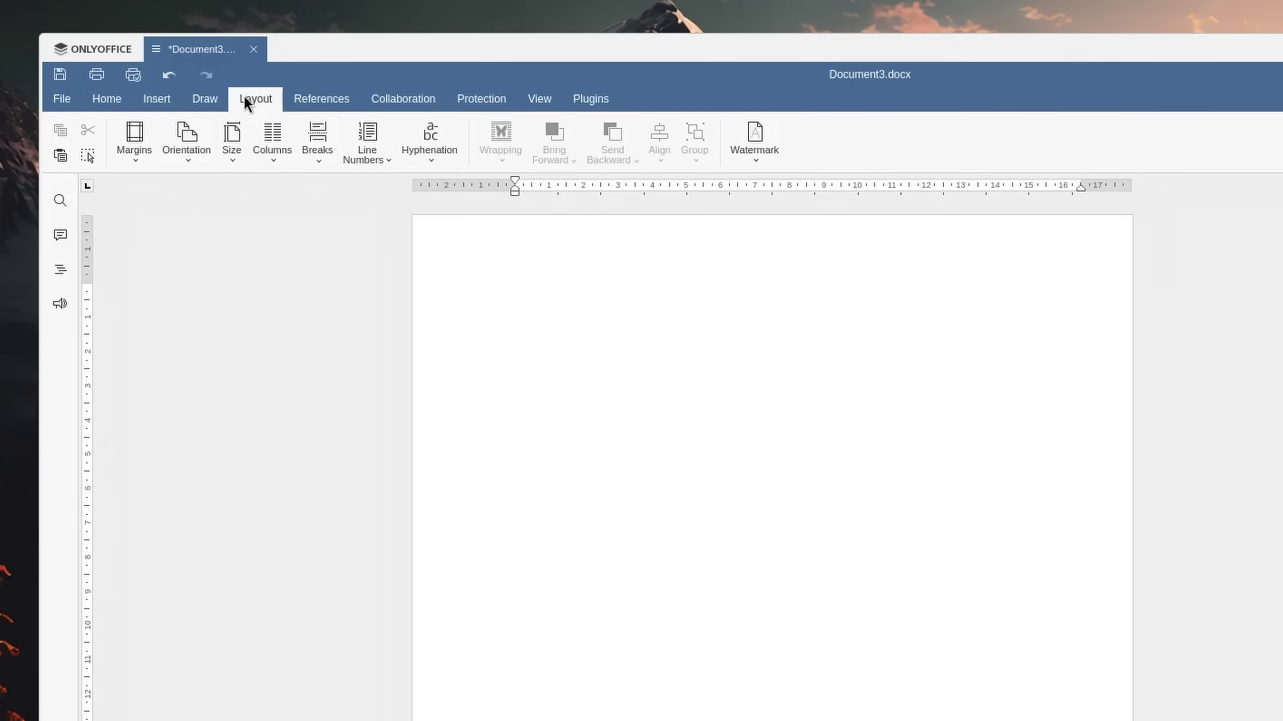
{"action": "left_click", "coordinate": [313, 94]}
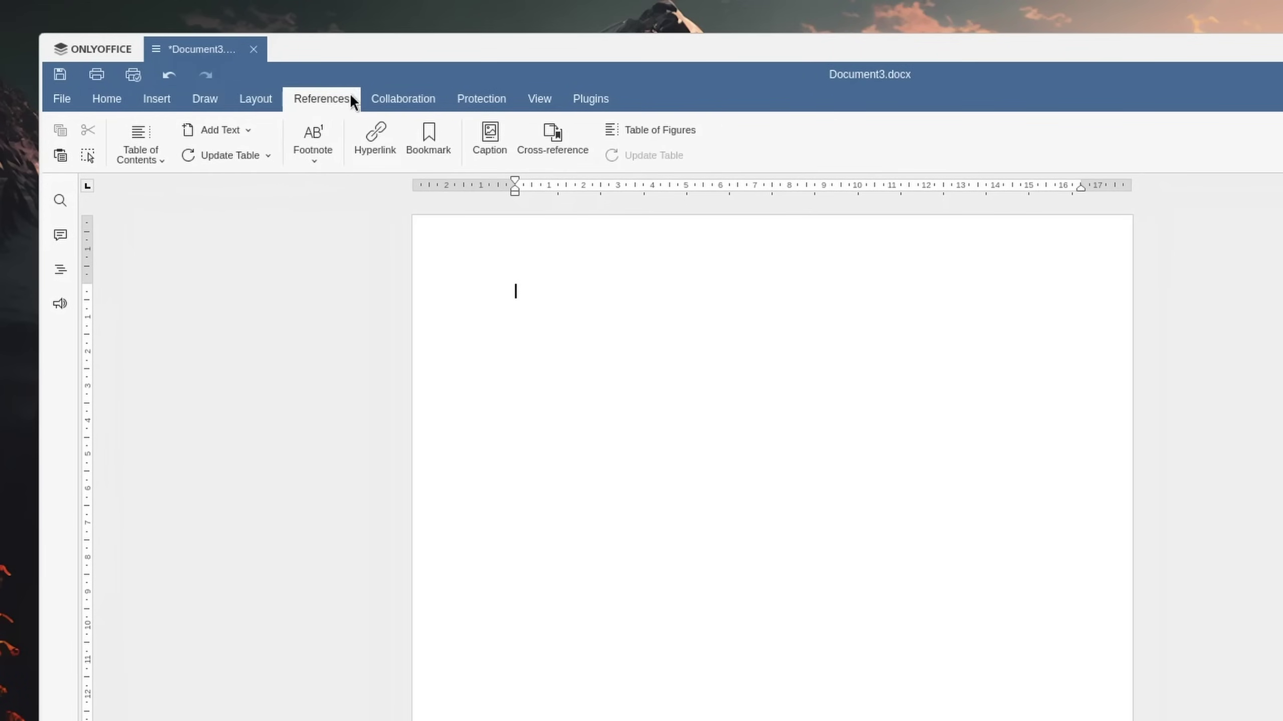
{"action": "left_click", "coordinate": [406, 95]}
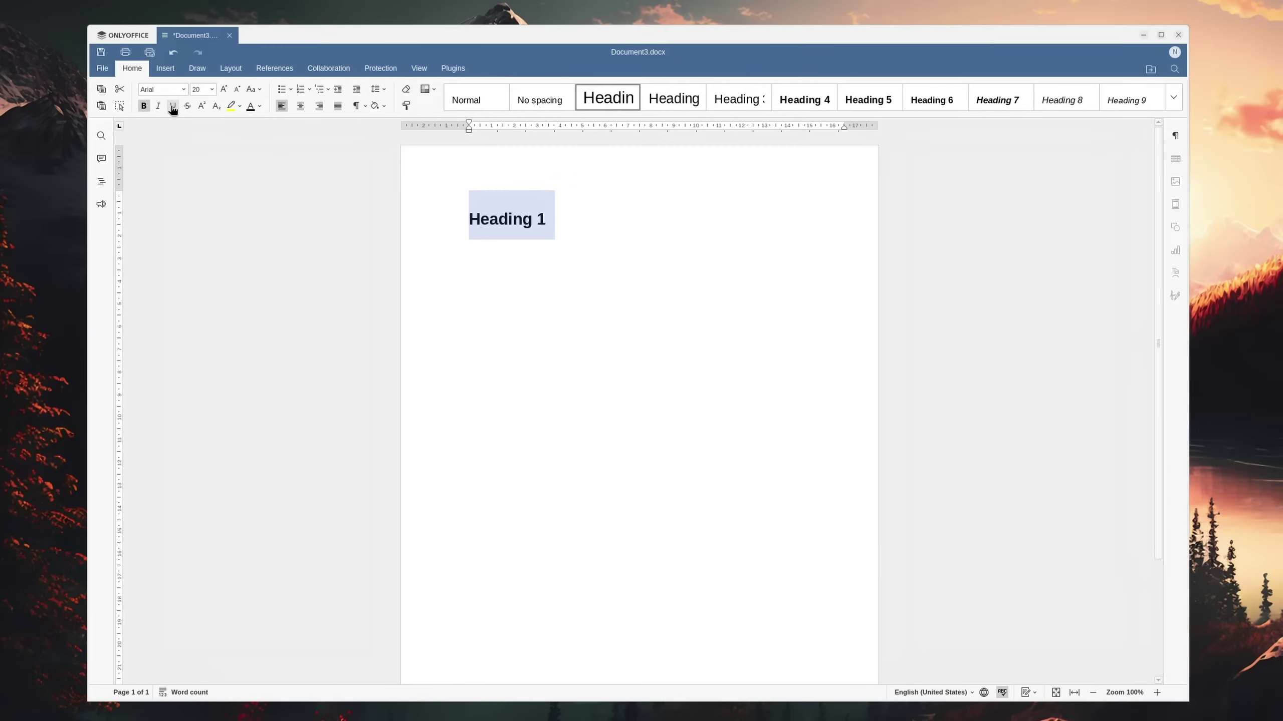
{"action": "right_click", "coordinate": [613, 99]}
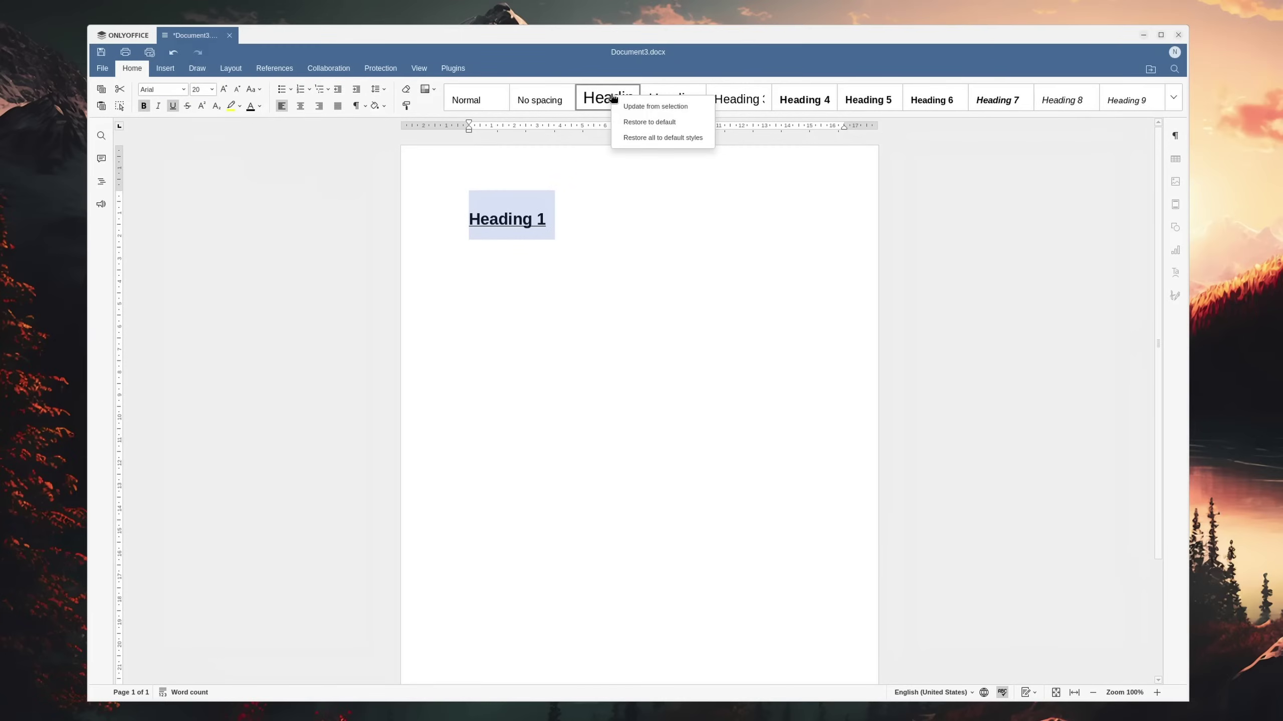
{"action": "left_click", "coordinate": [662, 107]}
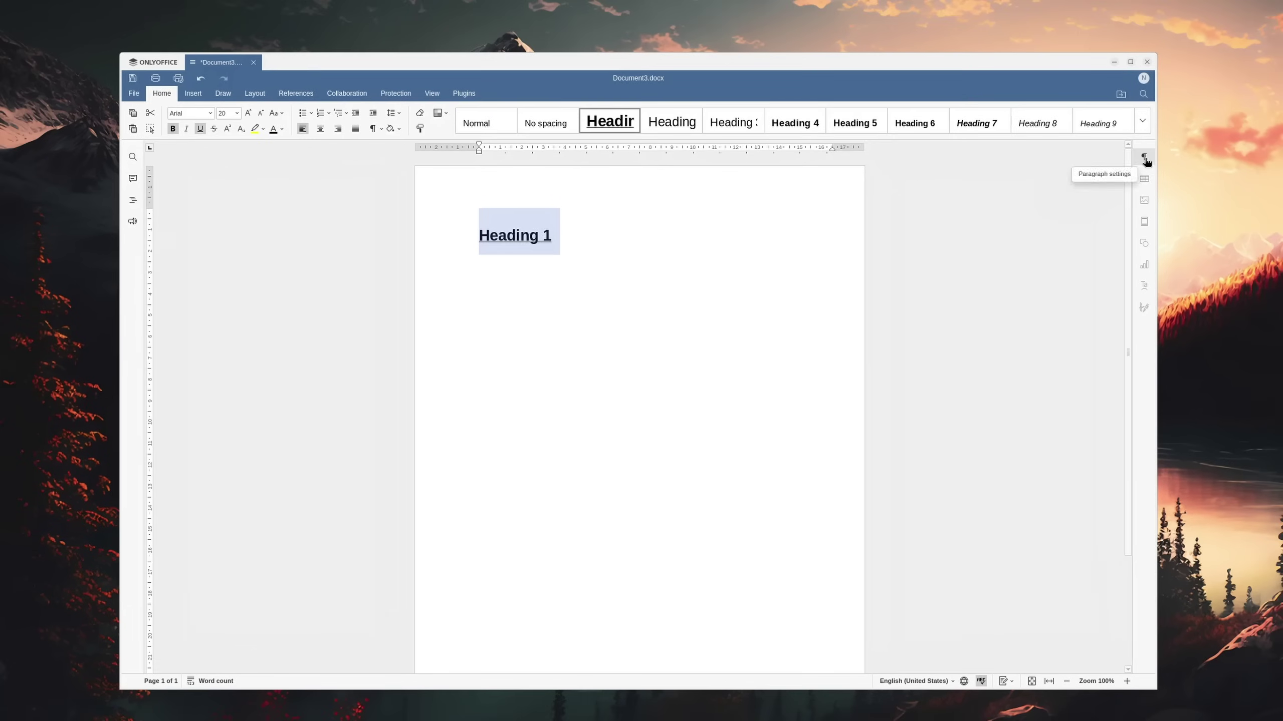
{"action": "left_click", "coordinate": [1175, 135]}
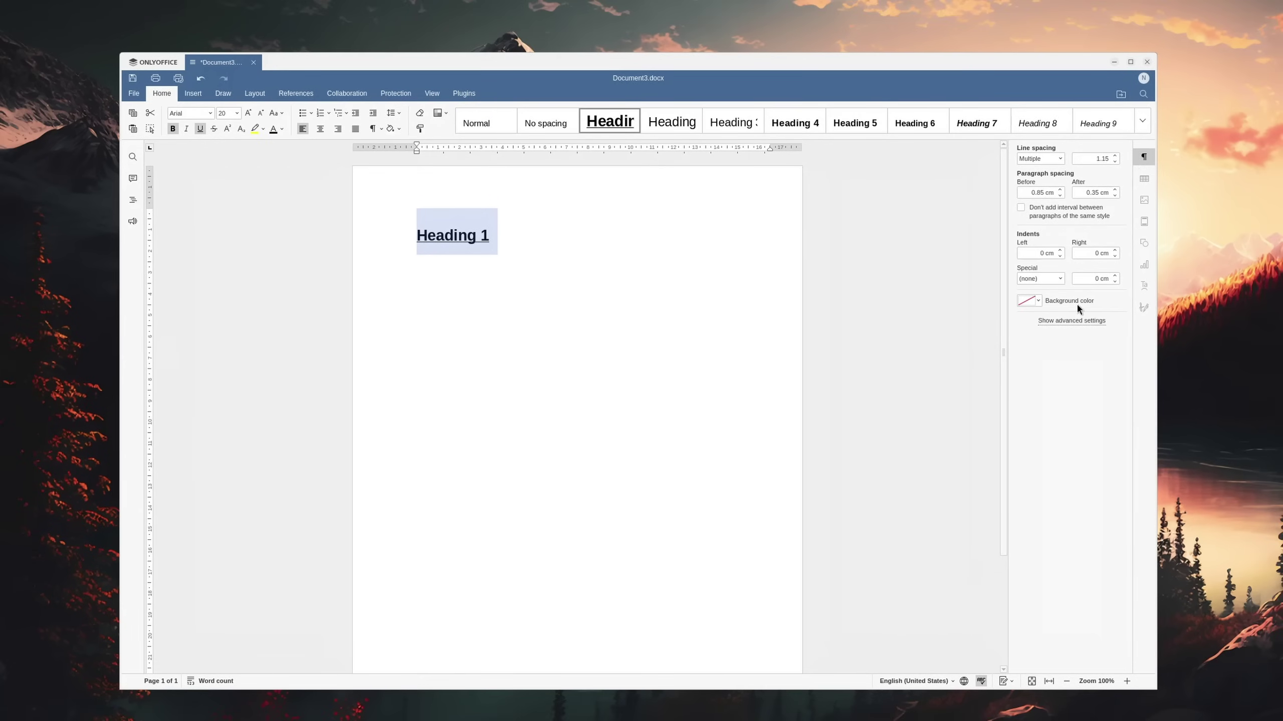
{"action": "left_click", "coordinate": [1082, 321]}
{"action": "left_click", "coordinate": [541, 310]}
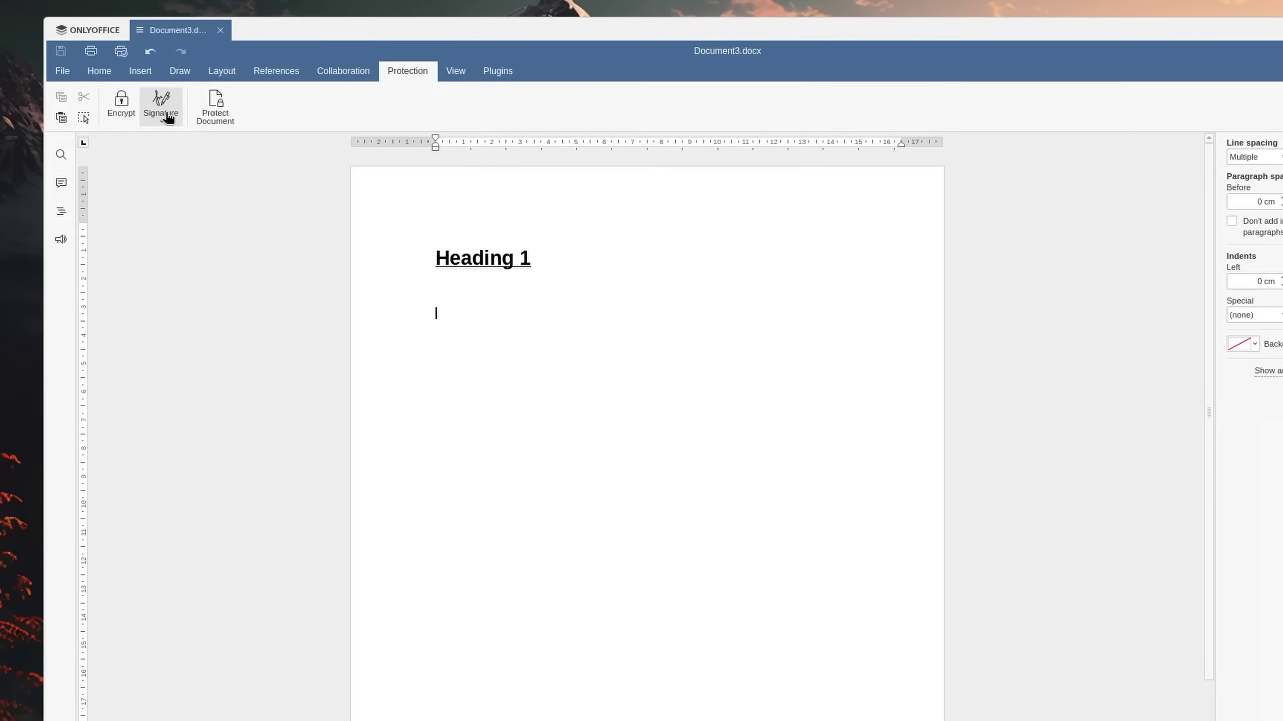
{"action": "left_click", "coordinate": [162, 103]}
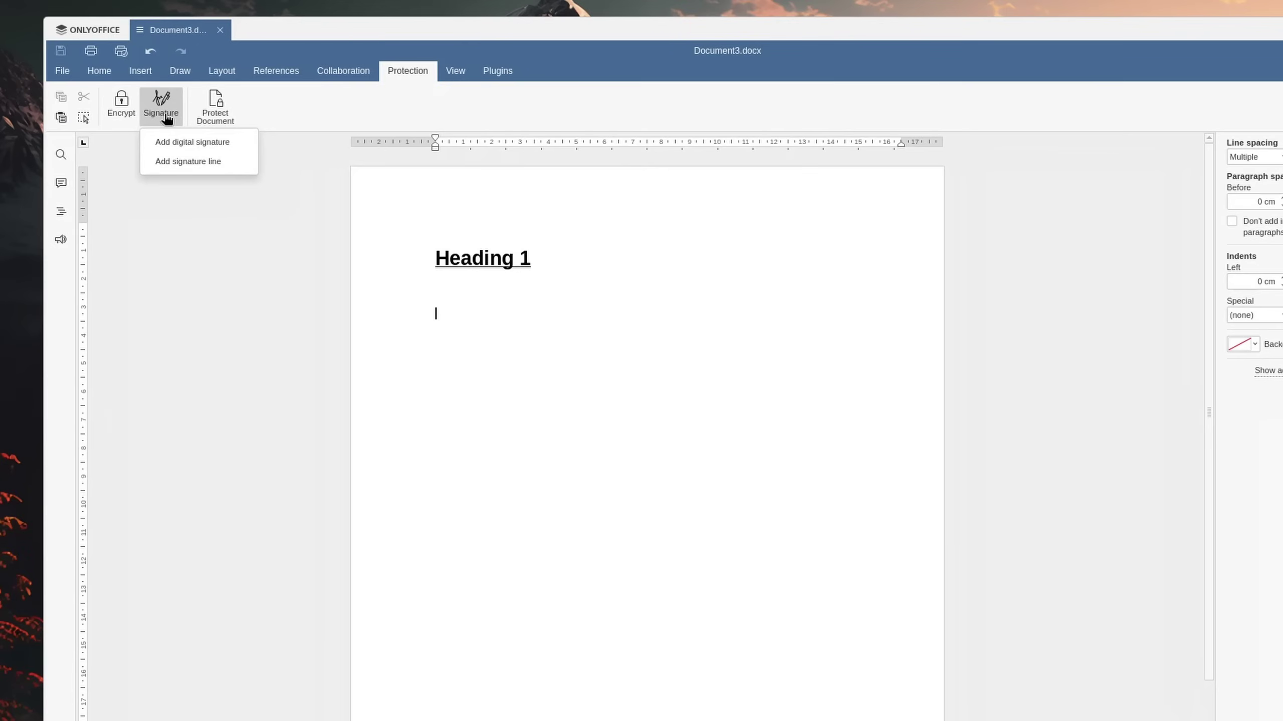
{"action": "left_click", "coordinate": [188, 162]}
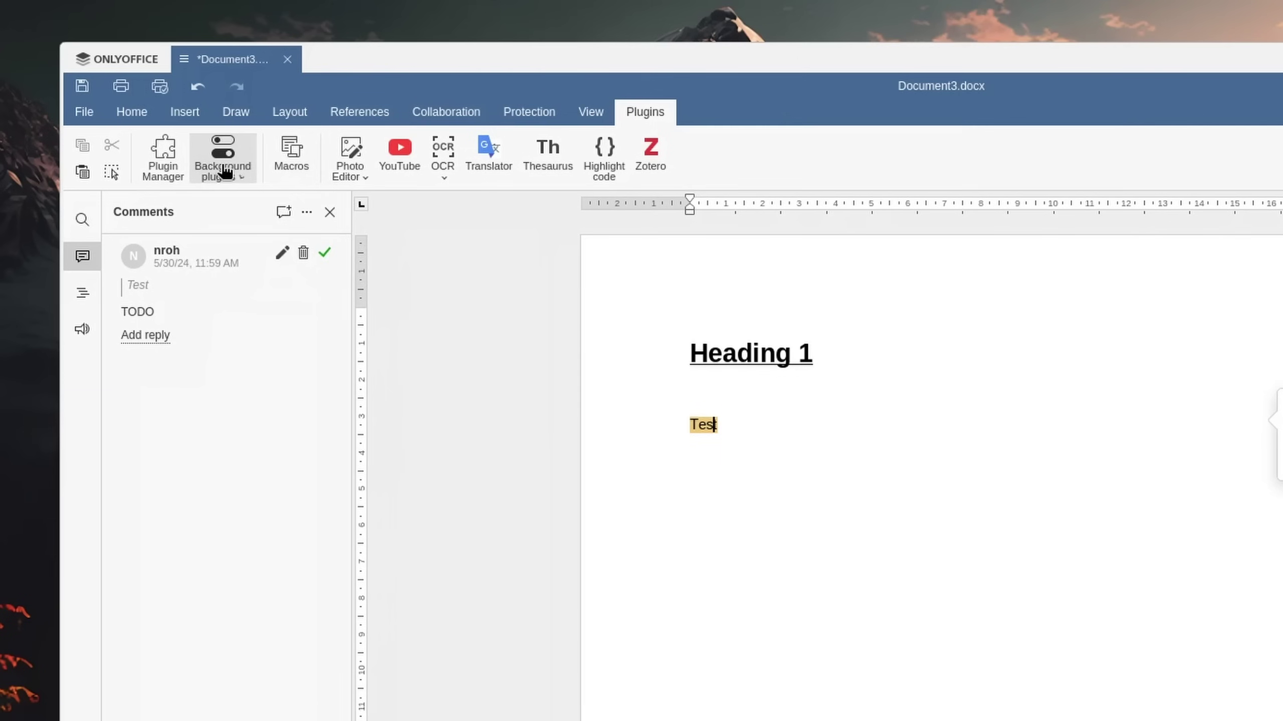
{"action": "left_click", "coordinate": [222, 171]}
{"action": "left_click", "coordinate": [355, 248]}
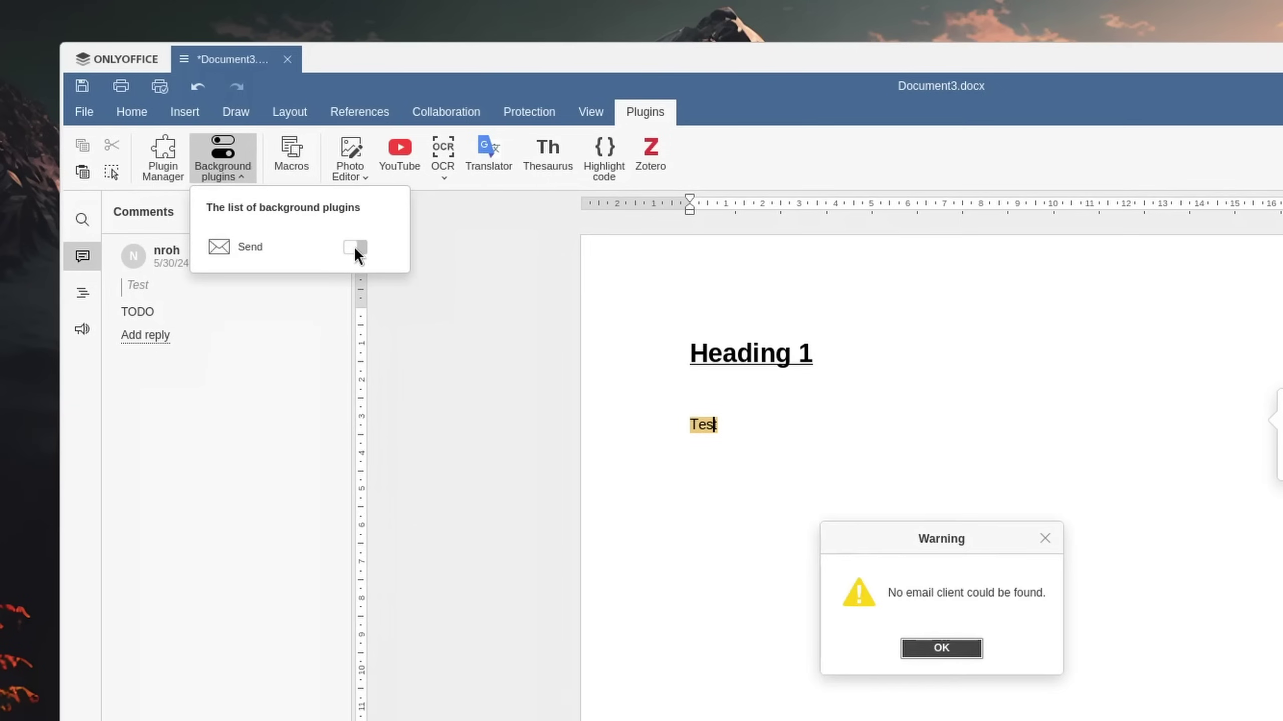
{"action": "left_click", "coordinate": [927, 649]}
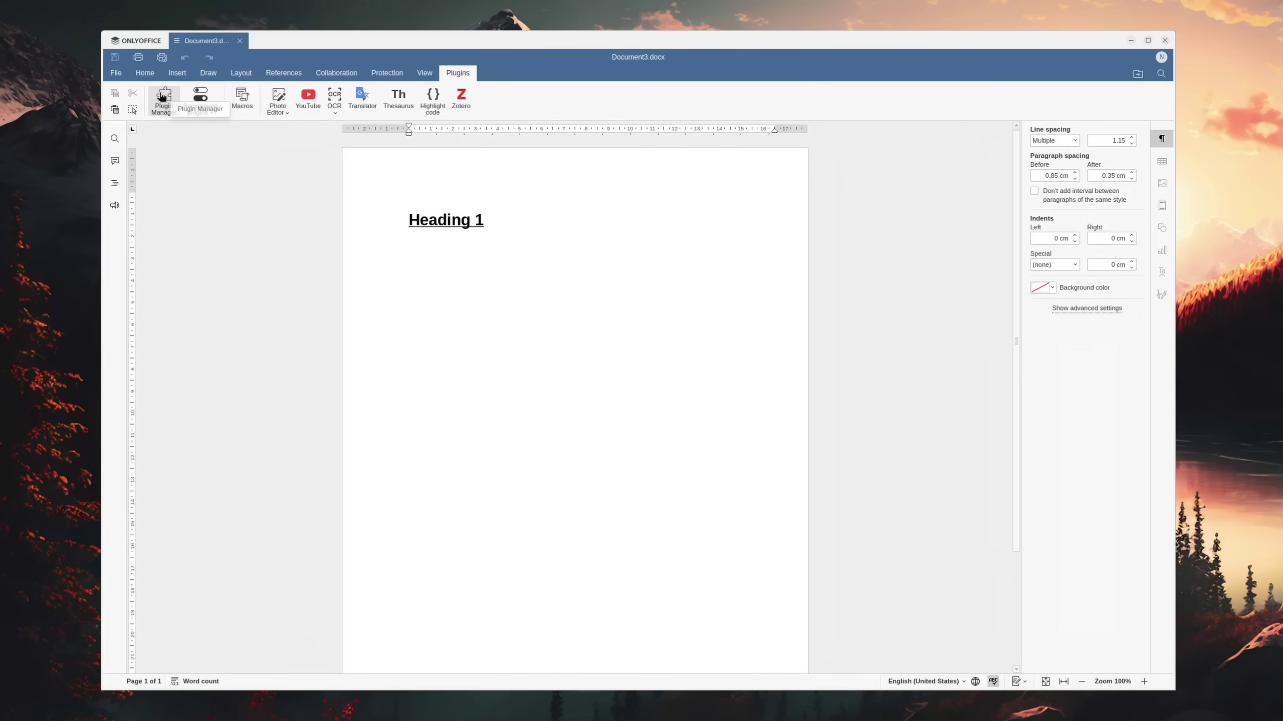
Open the Plugin Manager Marketplace and scroll through add-ons like DeepL, Doc2md and draw.io.
{"action": "left_click", "coordinate": [162, 97]}
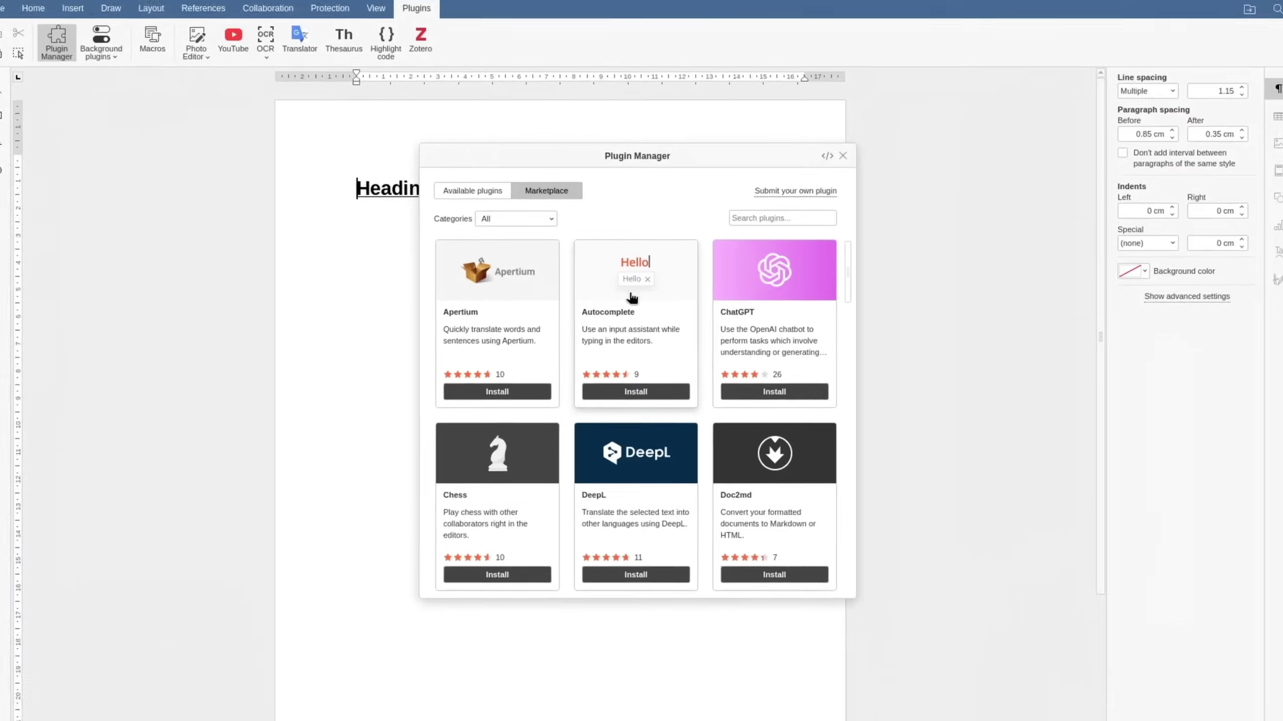
{"action": "left_click_drag", "start_coordinate": [856, 266], "coordinate": [854, 295]}
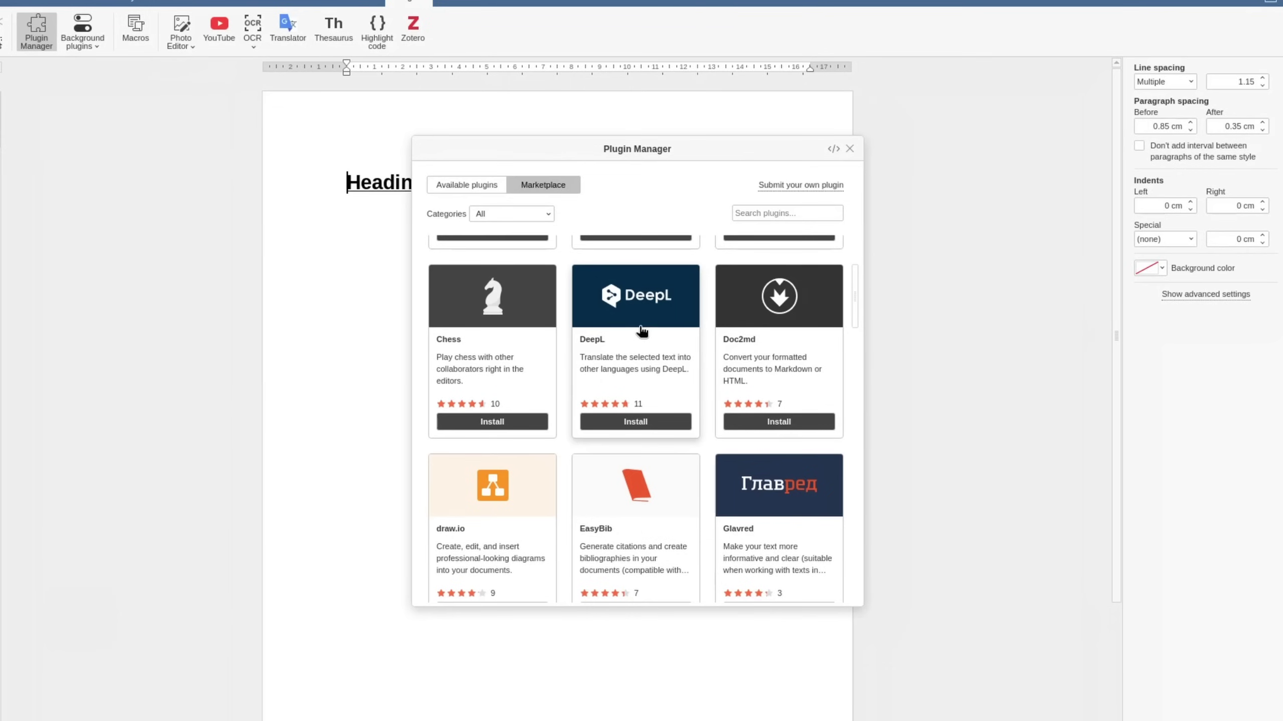
{"action": "scroll", "coordinate": [647, 329], "scroll_direction": "down", "scroll_amount": 3}
{"action": "scroll", "coordinate": [659, 358], "scroll_direction": "down", "scroll_amount": 9}
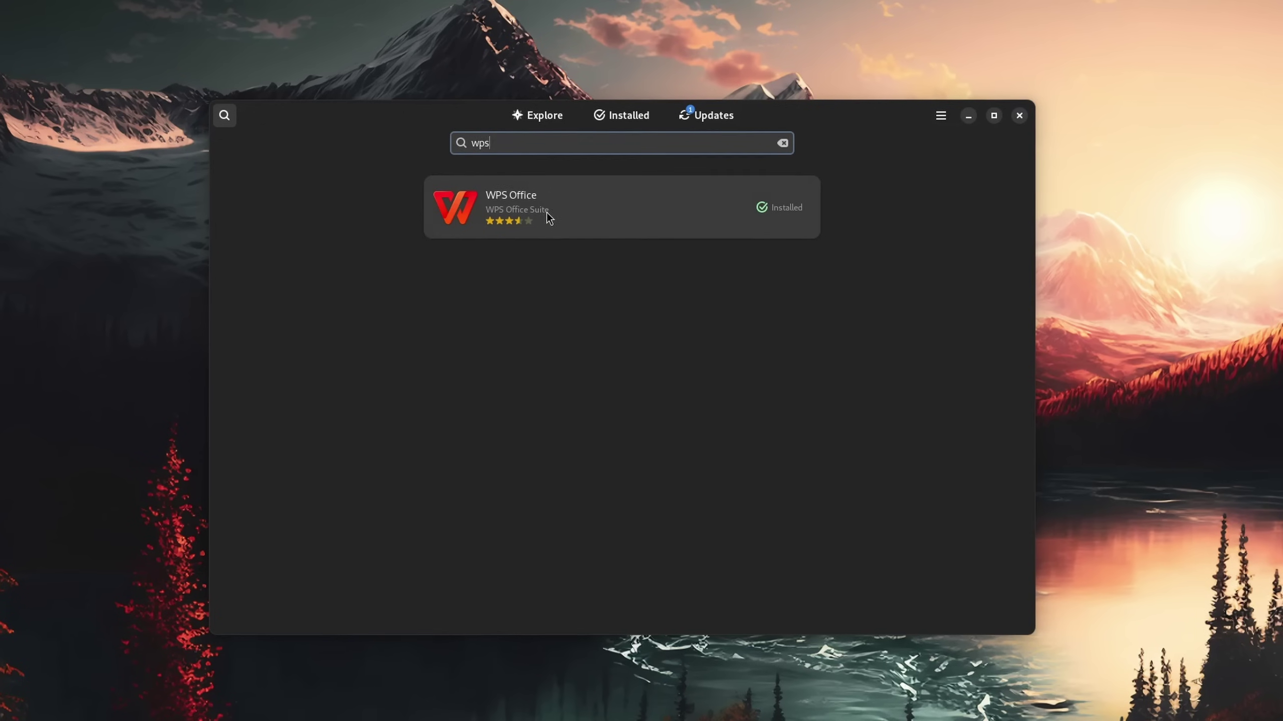
Open the WPS Office app details in GNOME Software to install it.
{"action": "left_click", "coordinate": [550, 213]}
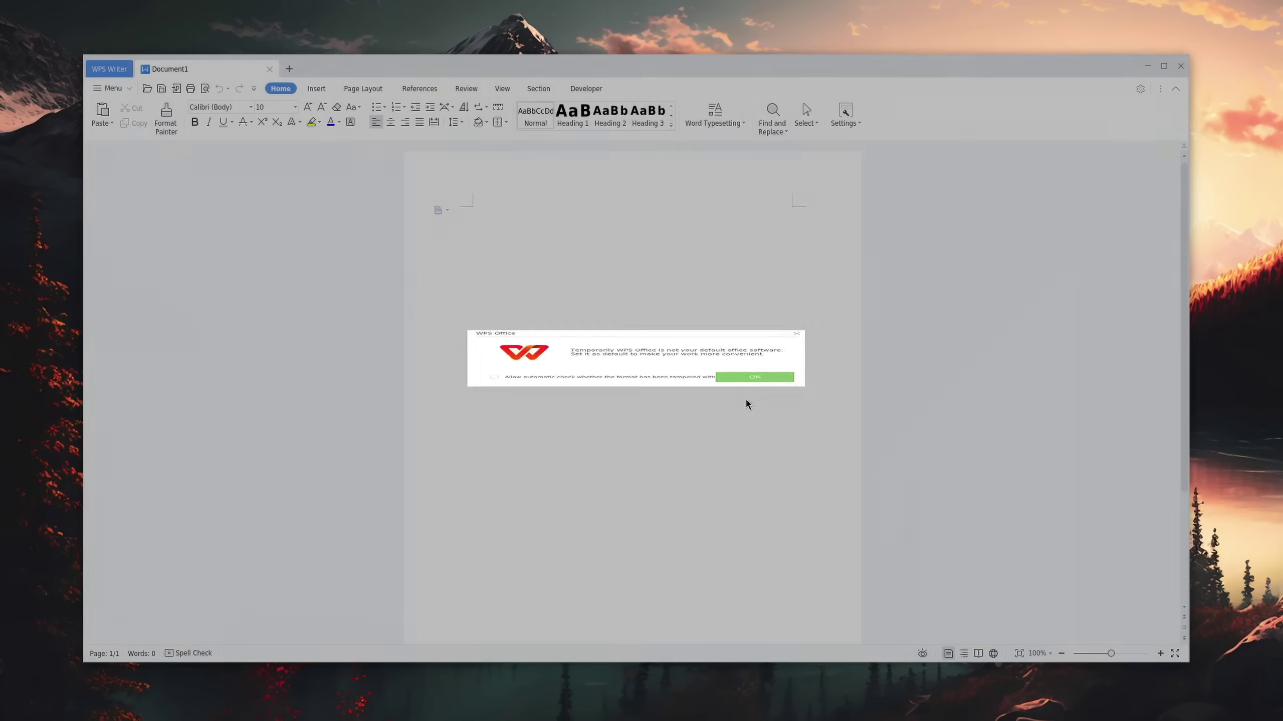
Dismiss the default-software notice, view Heading 1's Modify Style, then check the Insert and Page Layout tabs.
{"action": "left_click", "coordinate": [748, 403]}
{"action": "right_click", "coordinate": [572, 118]}
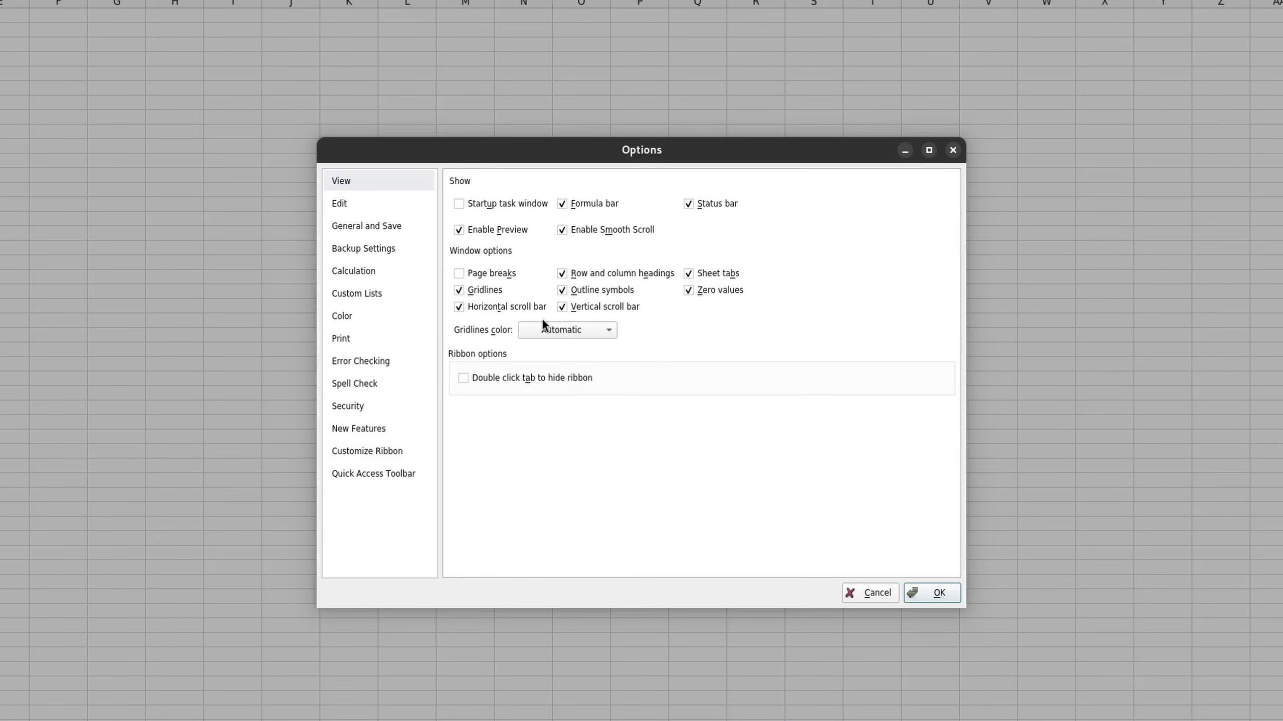
{"action": "left_click", "coordinate": [581, 330]}
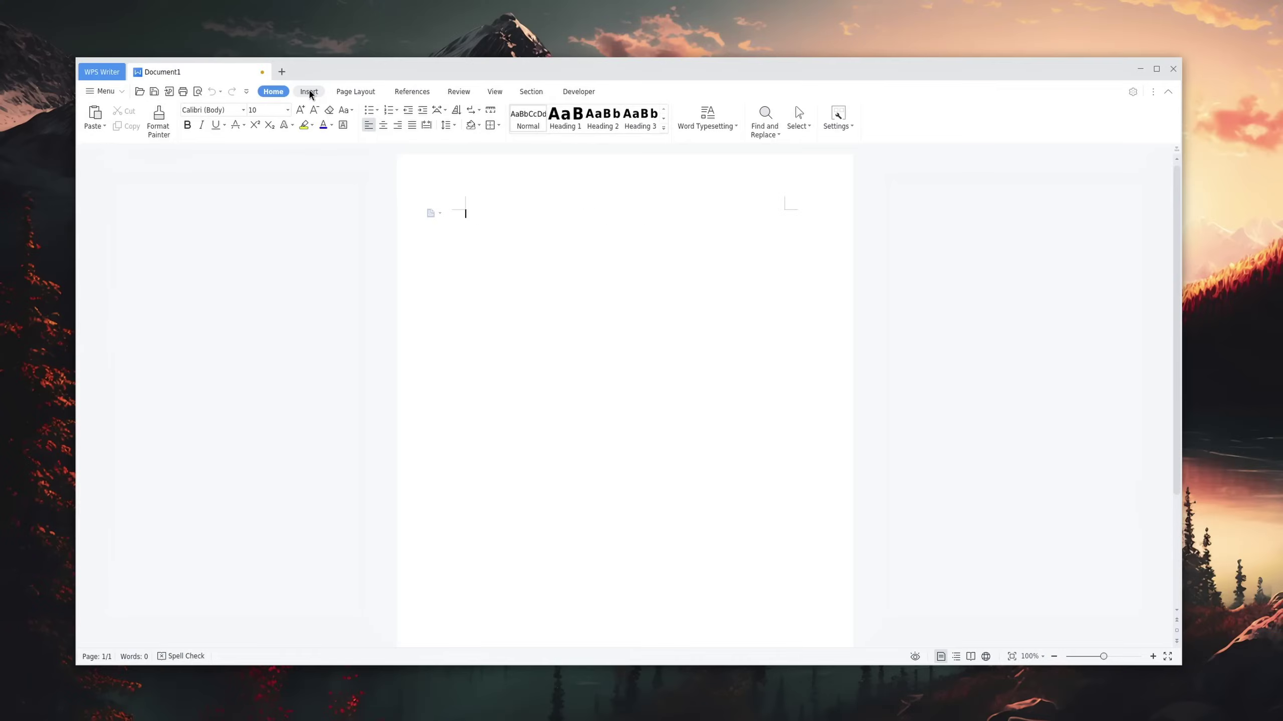
{"action": "left_click", "coordinate": [309, 92]}
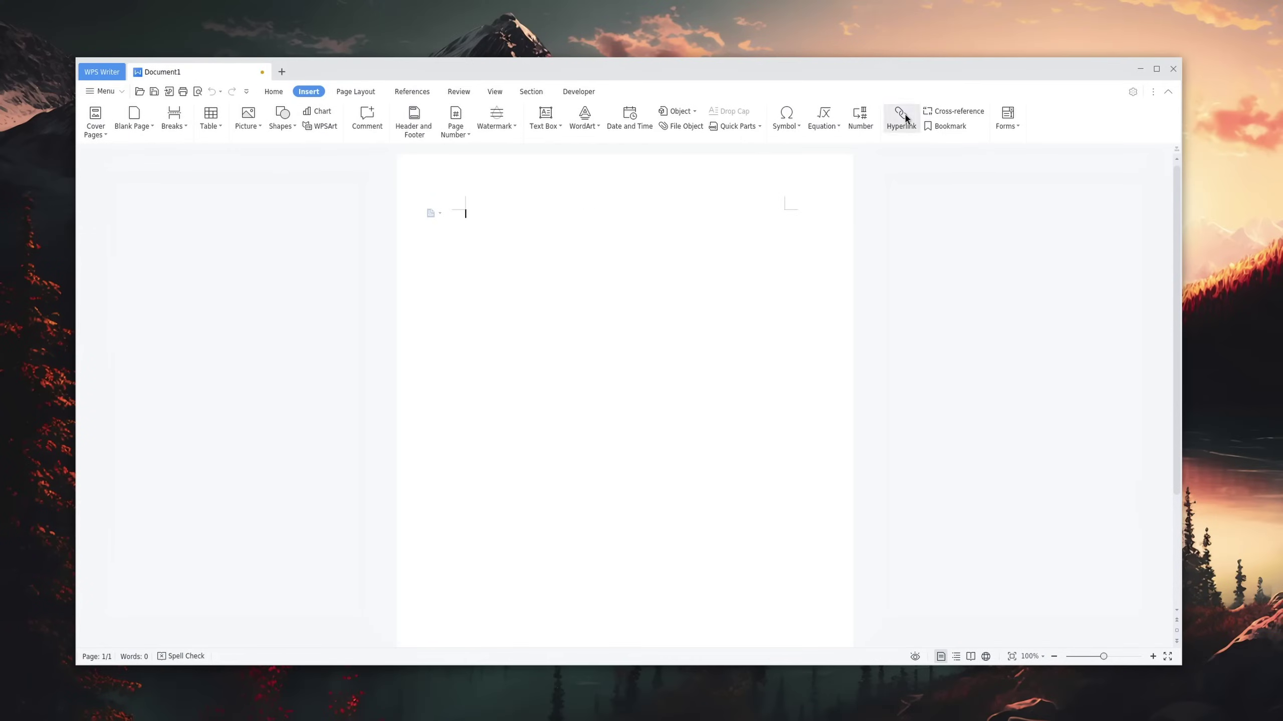
{"action": "left_click", "coordinate": [354, 93]}
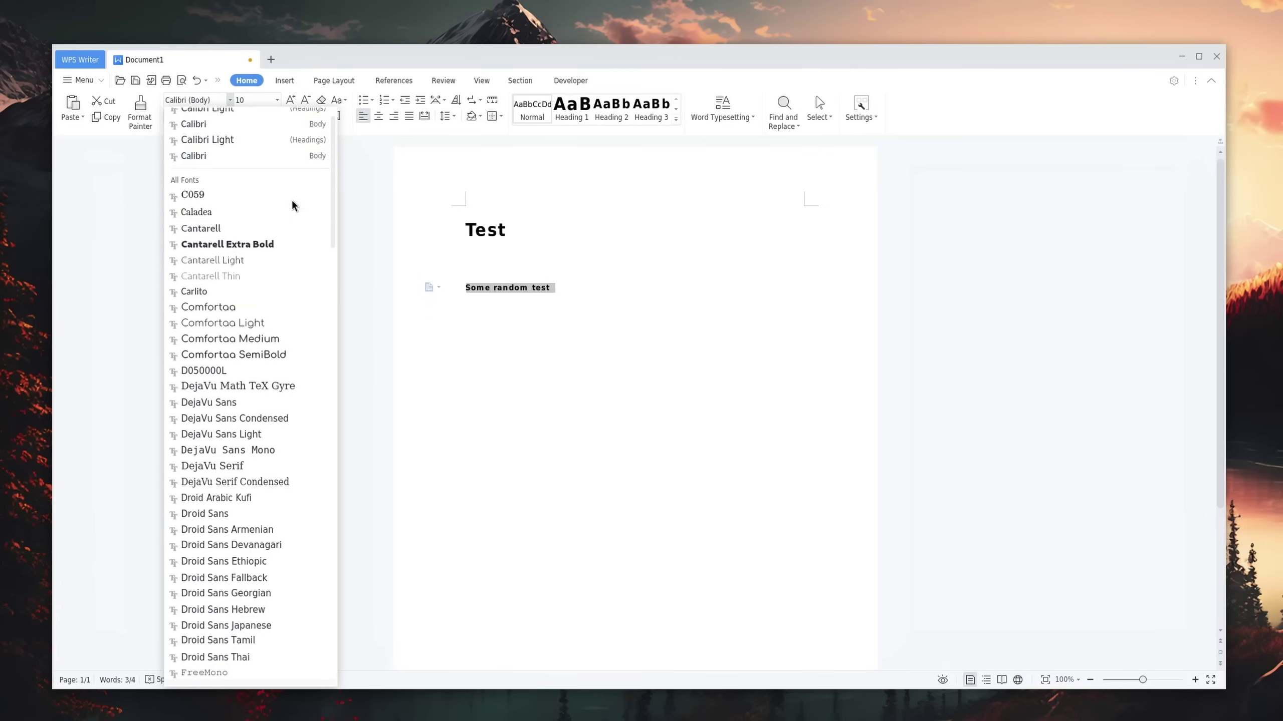
Browse the font list, then set the 'Some random test' line's font to arial.
{"action": "scroll", "coordinate": [291, 252], "scroll_direction": "down", "scroll_amount": 3}
{"action": "scroll", "coordinate": [290, 318], "scroll_direction": "down", "scroll_amount": 10}
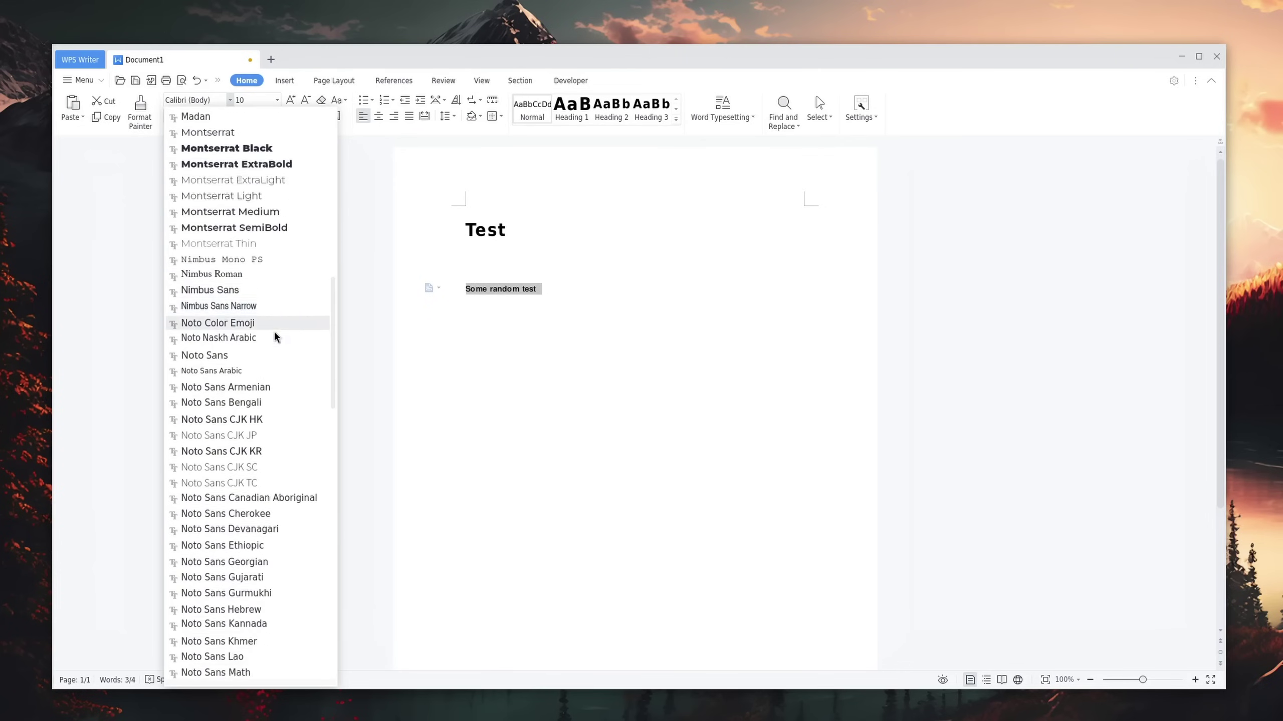
{"action": "scroll", "coordinate": [262, 323], "scroll_direction": "up", "scroll_amount": 5}
{"action": "scroll", "coordinate": [248, 283], "scroll_direction": "up", "scroll_amount": 10}
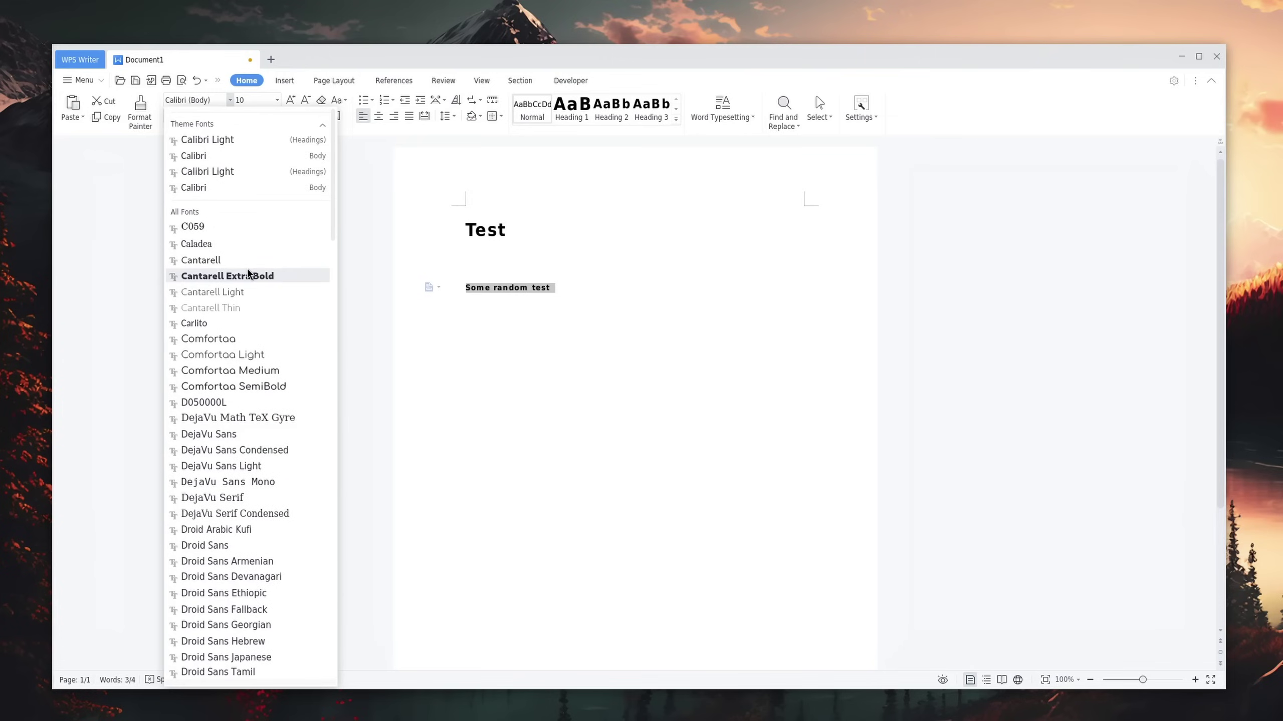
{"action": "left_click", "coordinate": [206, 99]}
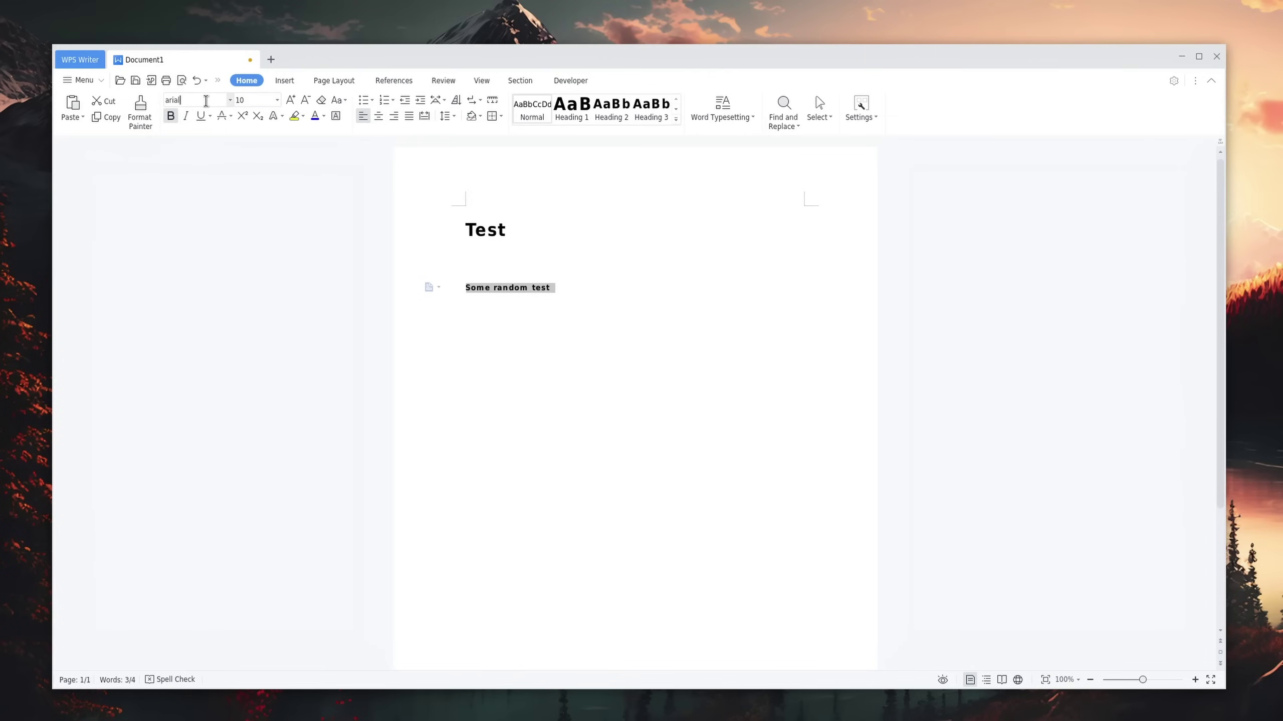
{"action": "key", "text": "Return"}
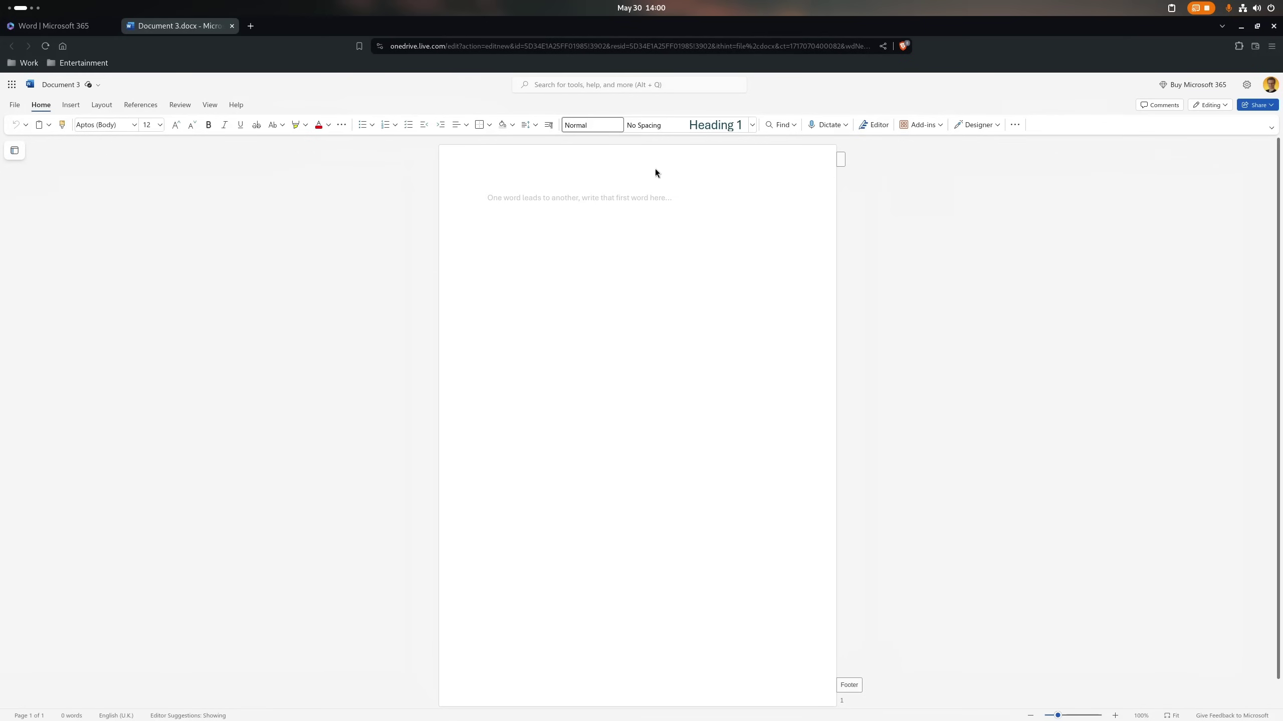
Switch Word for the web's ribbon display to Classic Ribbon.
{"action": "left_click", "coordinate": [1271, 128]}
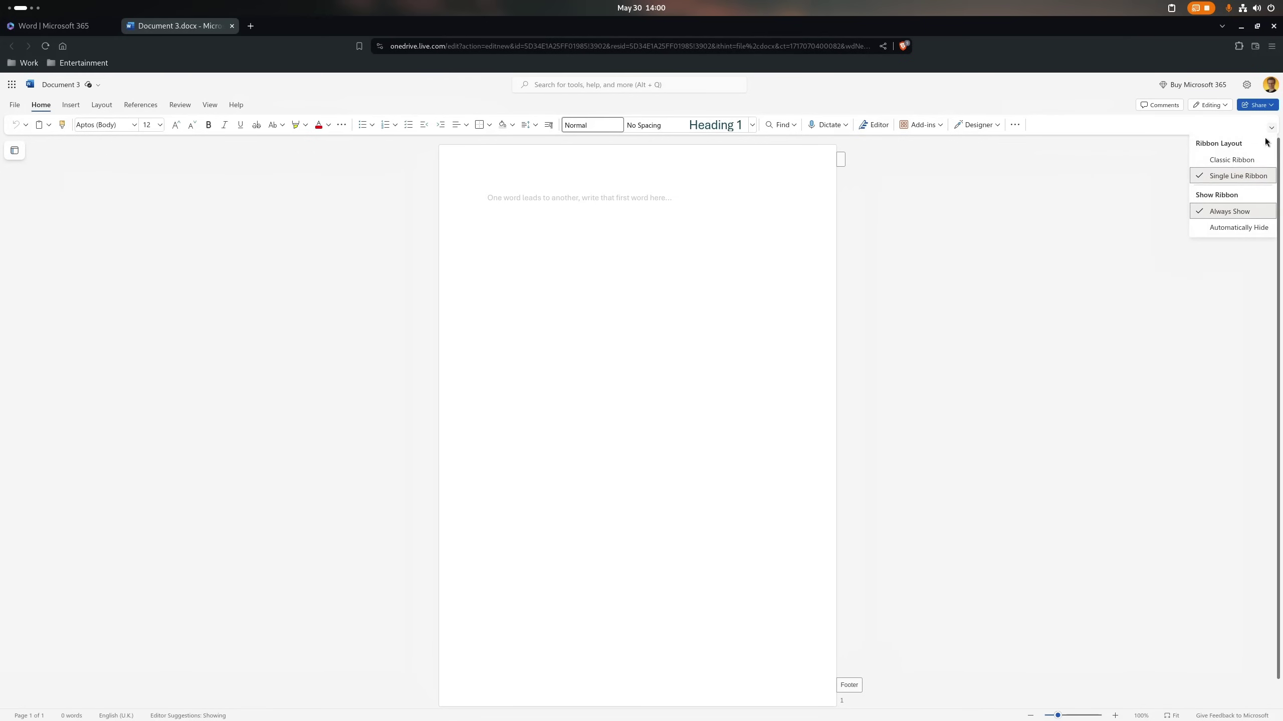
{"action": "left_click", "coordinate": [1242, 161]}
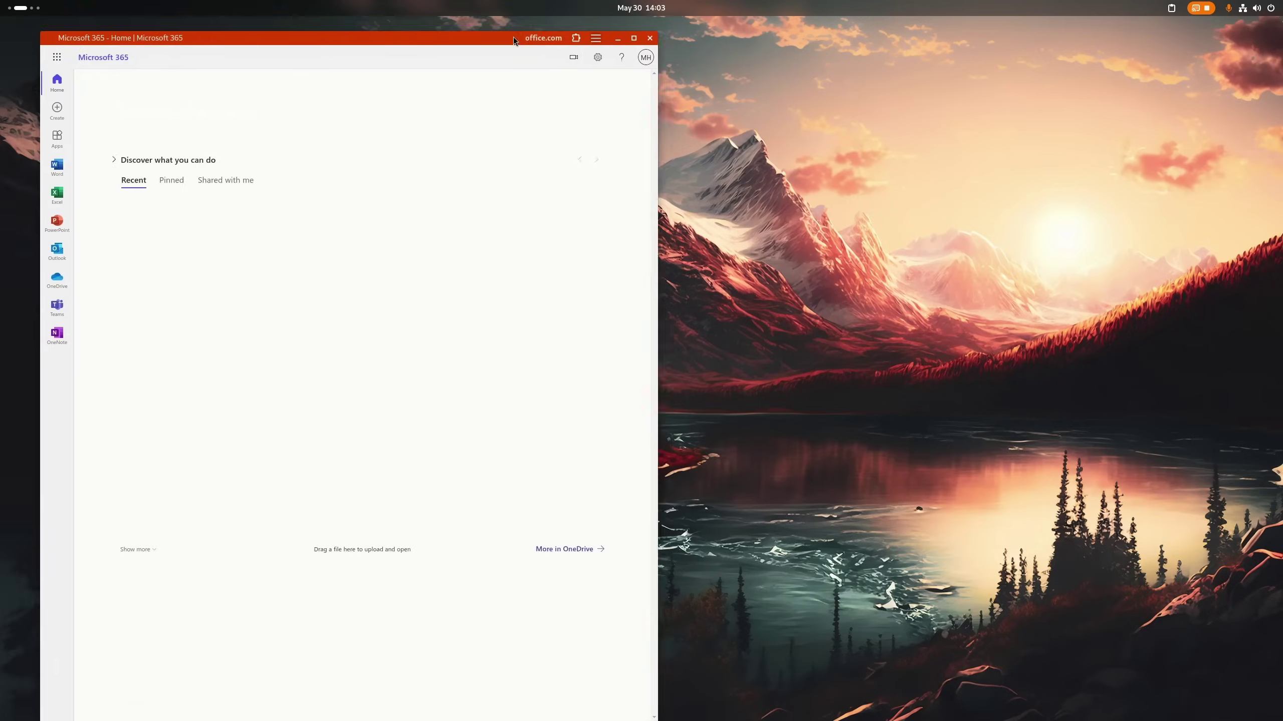
Launch the Microsoft 365 app from the Office folder and install Microsoft Teams as an app.
{"action": "double_click", "coordinate": [513, 36]}
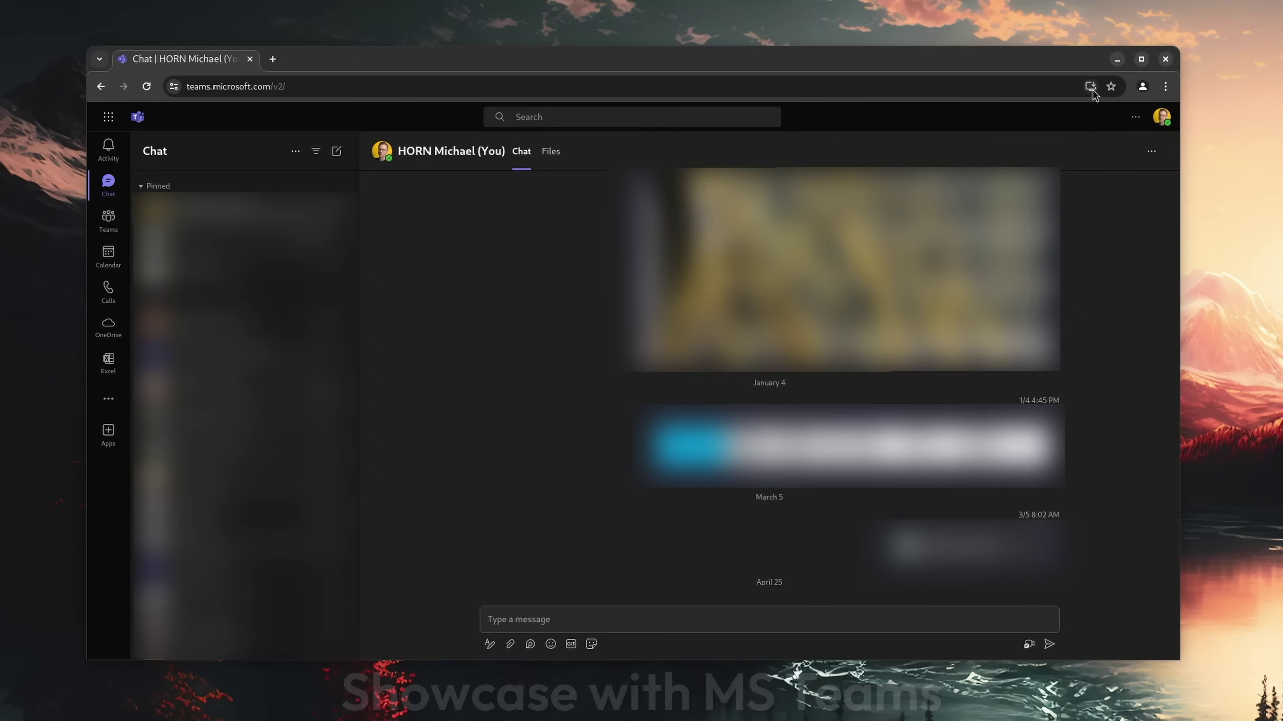
{"action": "left_click", "coordinate": [1091, 87]}
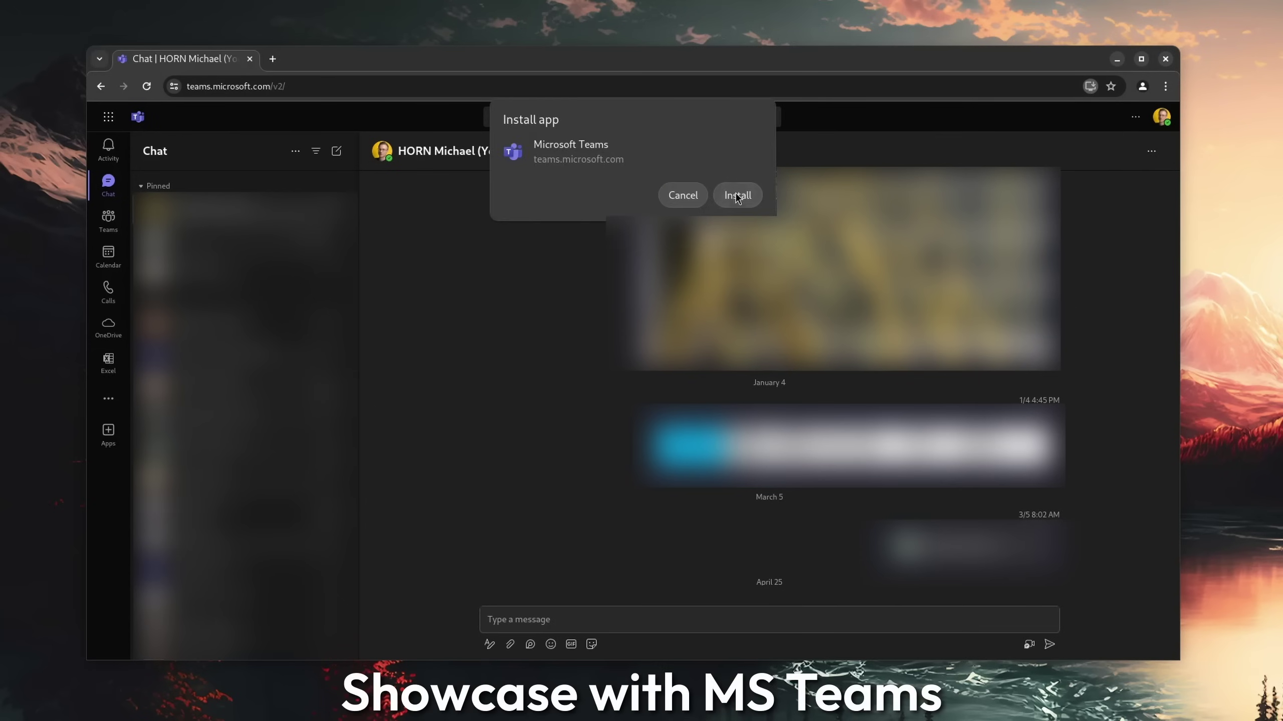
{"action": "left_click", "coordinate": [736, 195]}
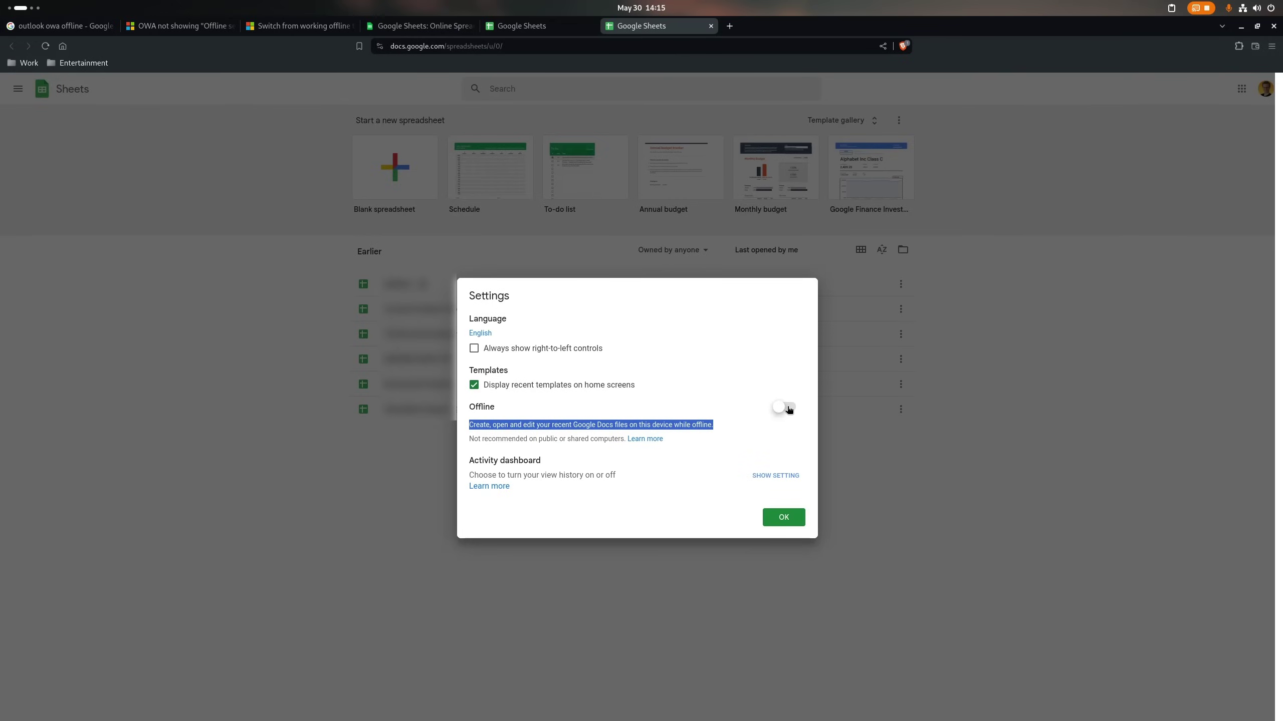
Toggle Sheets offline access and select the Extension Needed dialog's requirement text.
{"action": "left_click", "coordinate": [786, 408]}
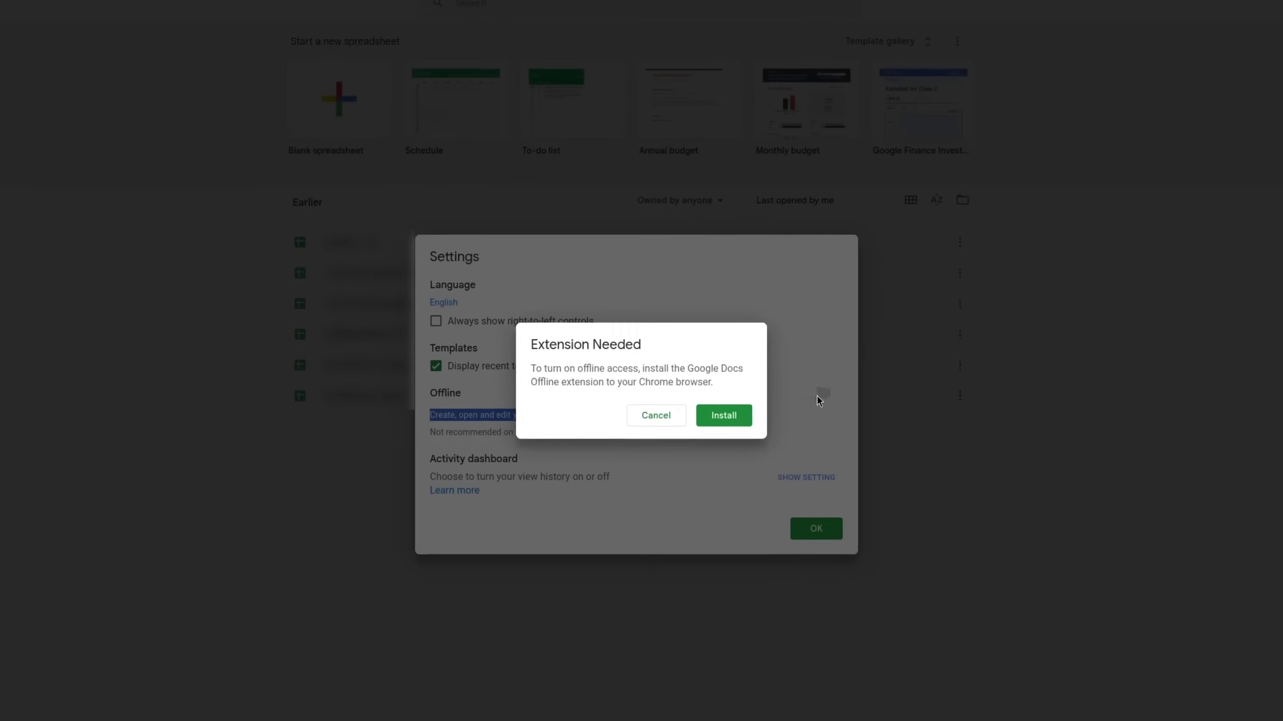
{"action": "left_click_drag", "start_coordinate": [538, 367], "coordinate": [732, 381]}
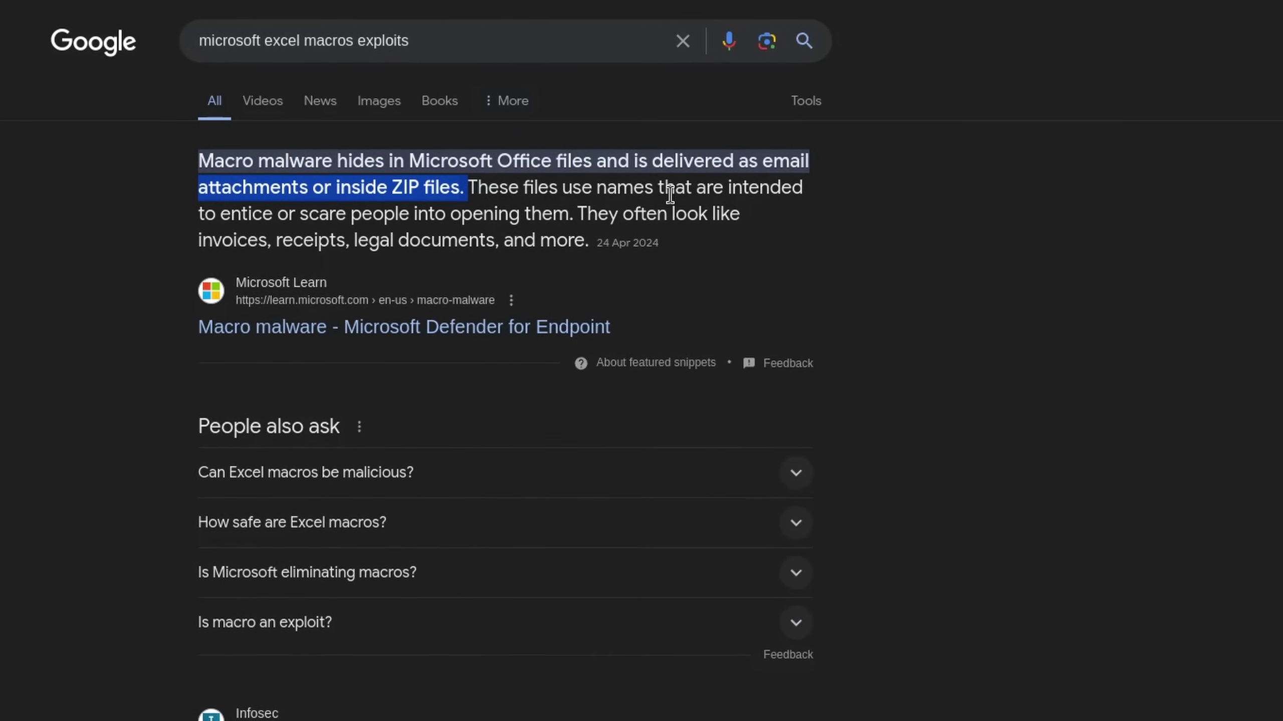
Highlight 'Visual Basic for Applications' and the forum line saying LibreOffice Basic differs from Excel VBA.
{"action": "left_click_drag", "start_coordinate": [165, 126], "coordinate": [187, 131]}
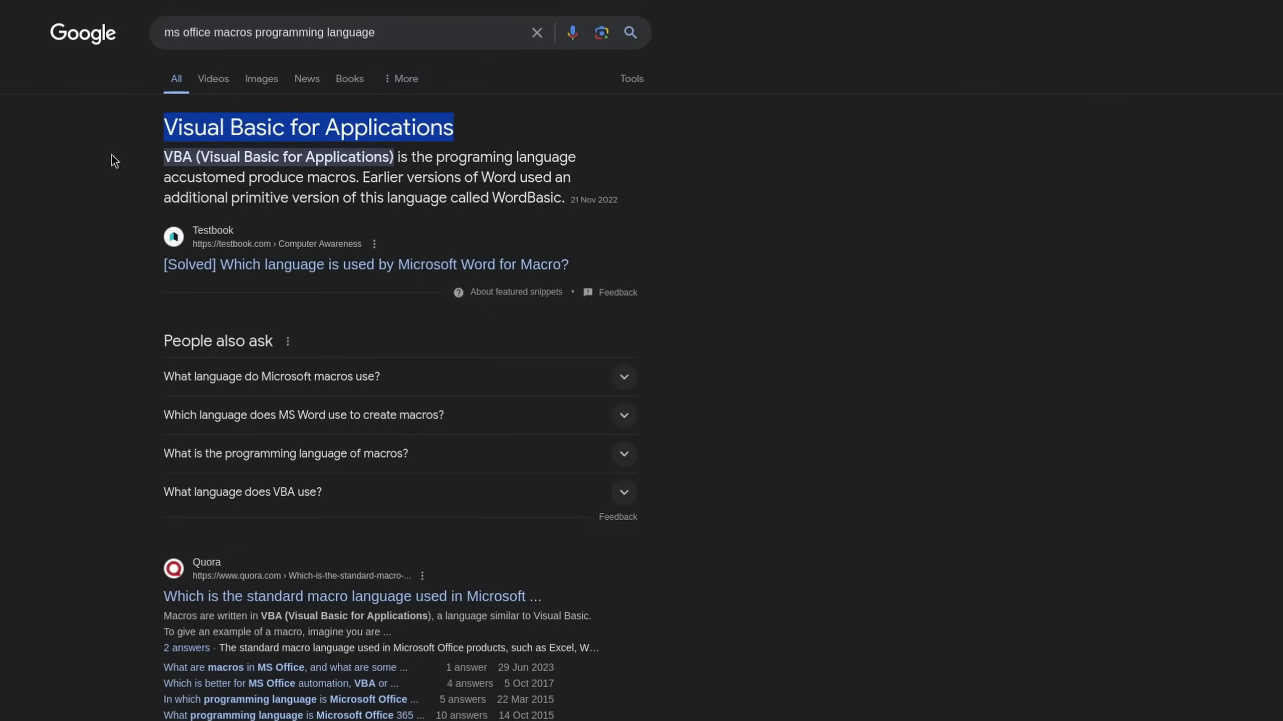
{"action": "left_click_drag", "start_coordinate": [254, 391], "coordinate": [344, 391]}
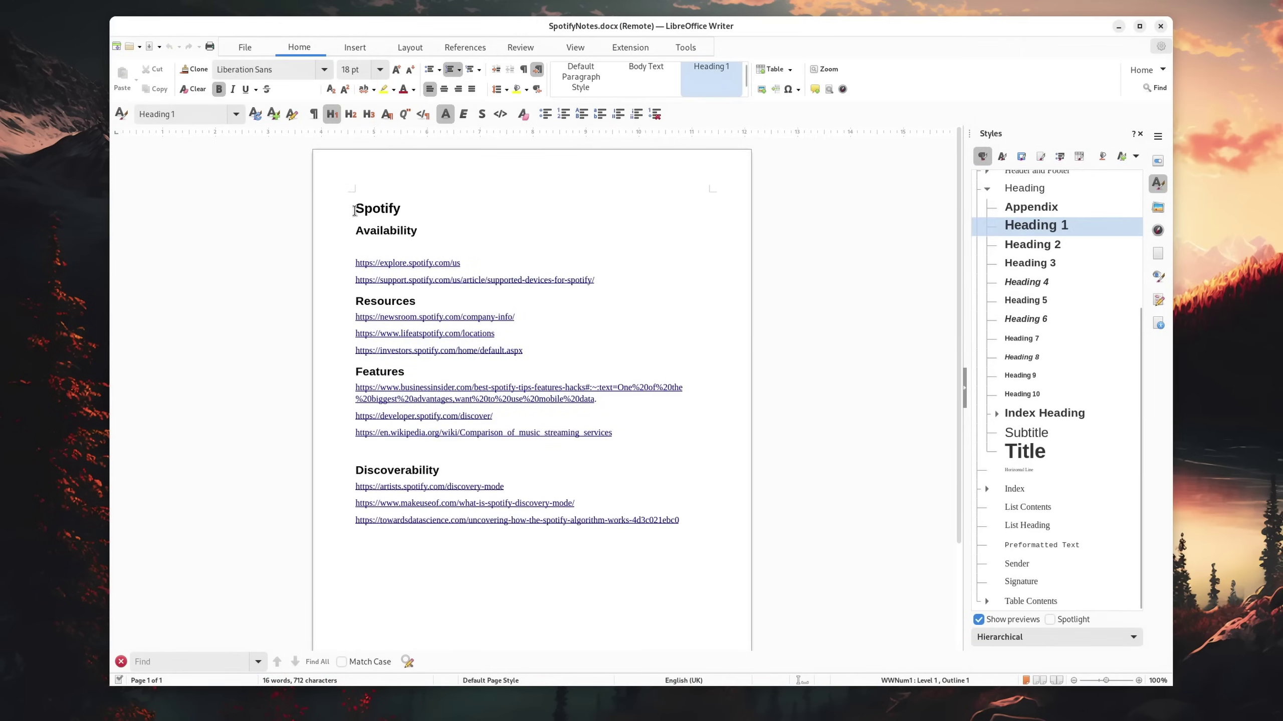
{"action": "scroll", "coordinate": [406, 219], "scroll_direction": "down", "scroll_amount": 5}
{"action": "scroll", "coordinate": [389, 249], "scroll_direction": "up", "scroll_amount": 5}
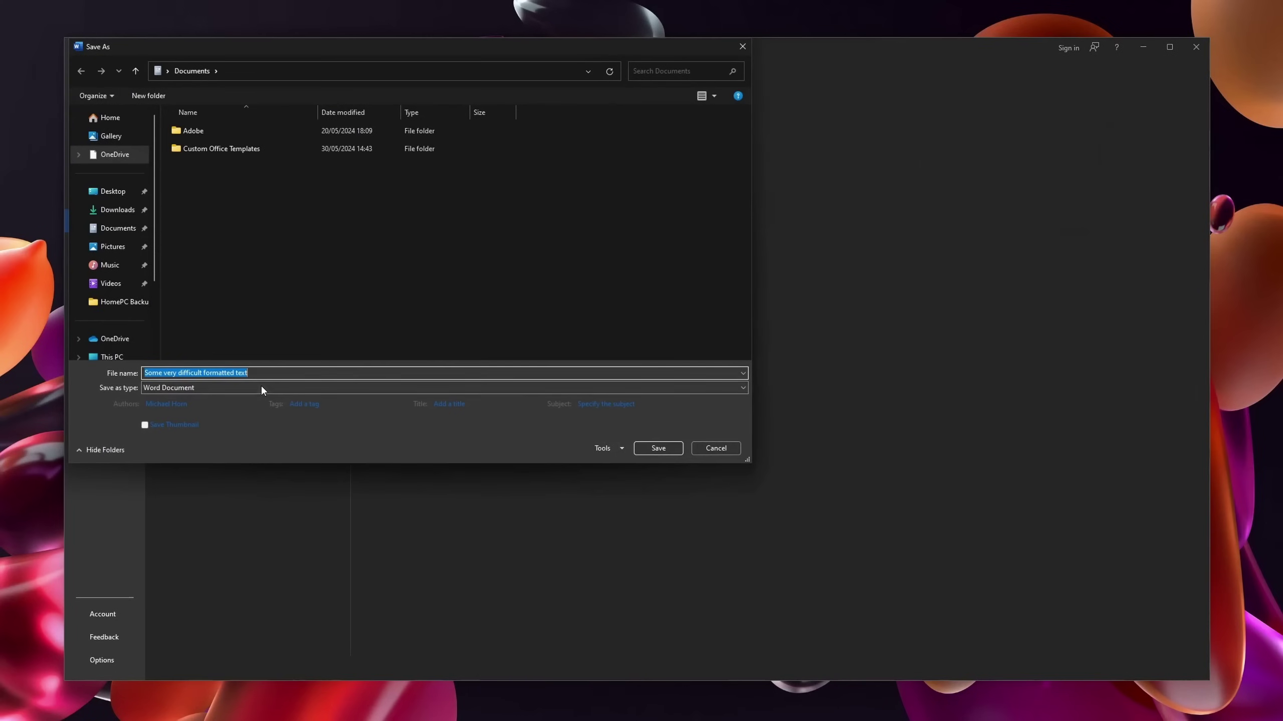
Choose OpenDocument Text from the Save as type list.
{"action": "left_click", "coordinate": [261, 386]}
{"action": "left_click", "coordinate": [209, 537]}
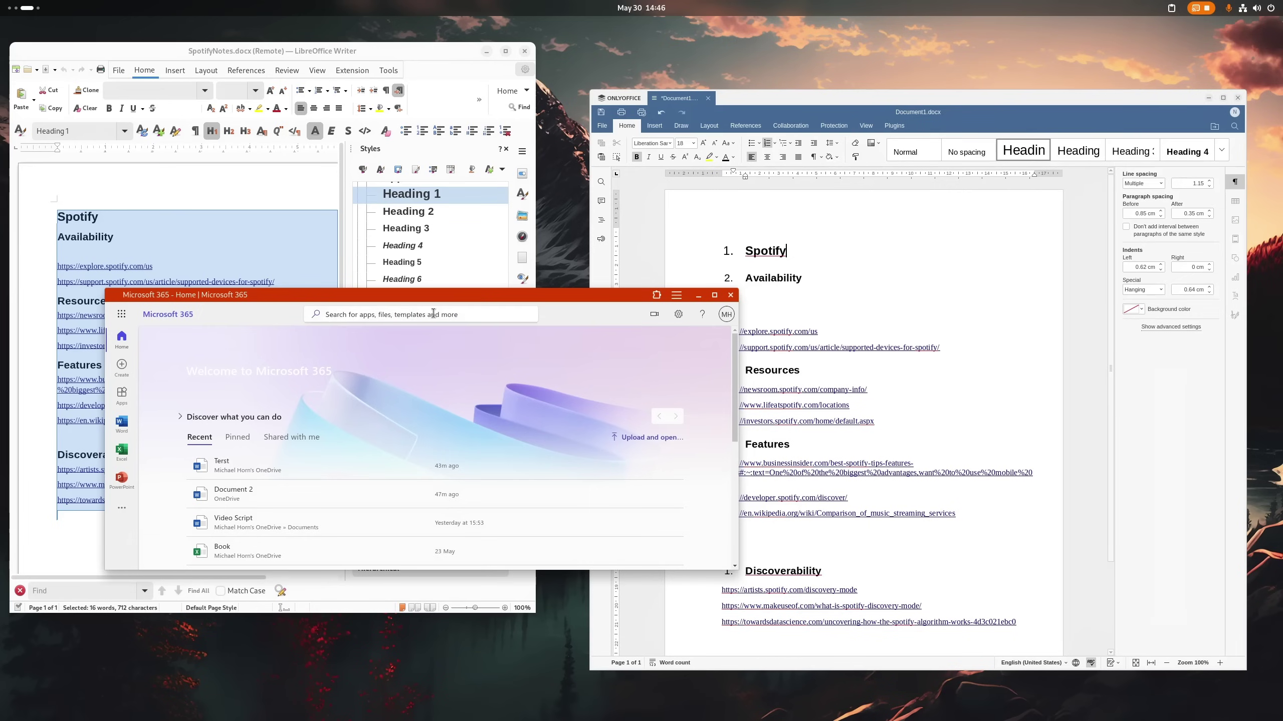
Drag the Microsoft 365 window down to reveal more of the Writer window.
{"action": "left_click_drag", "start_coordinate": [434, 313], "coordinate": [437, 404]}
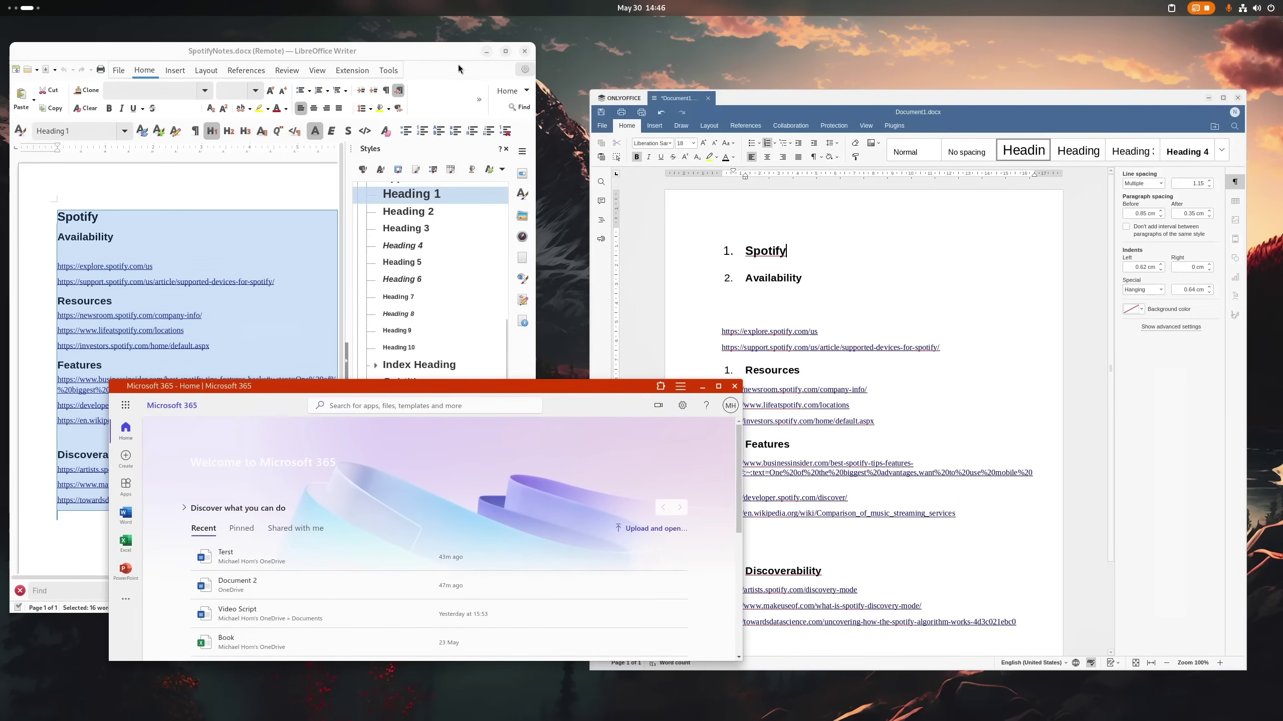